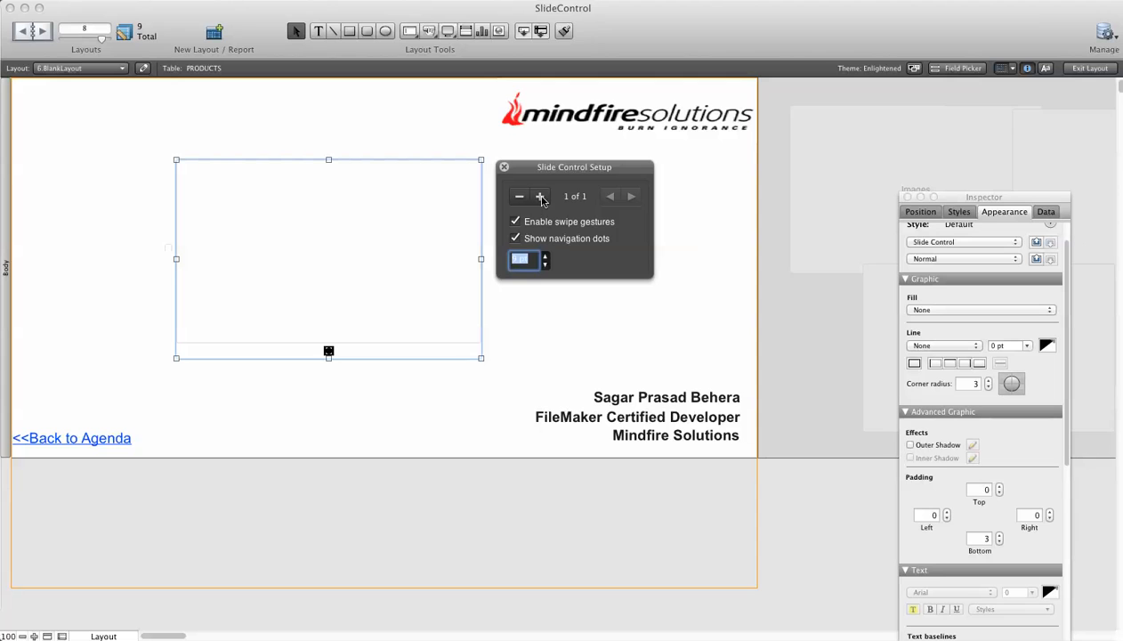
Add two slides to the slide control so that it holds three slides
click(520, 196)
click(537, 197)
click(538, 197)
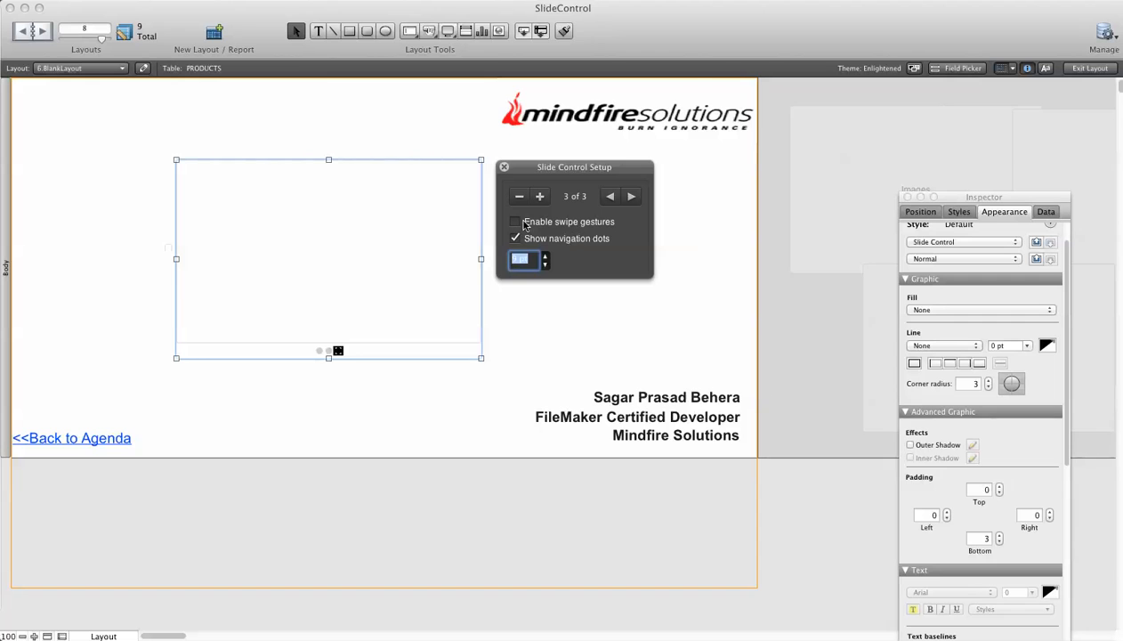
Re-enable swipe gestures for the slide control, and turn its navigation dots off and on again
click(520, 223)
click(514, 238)
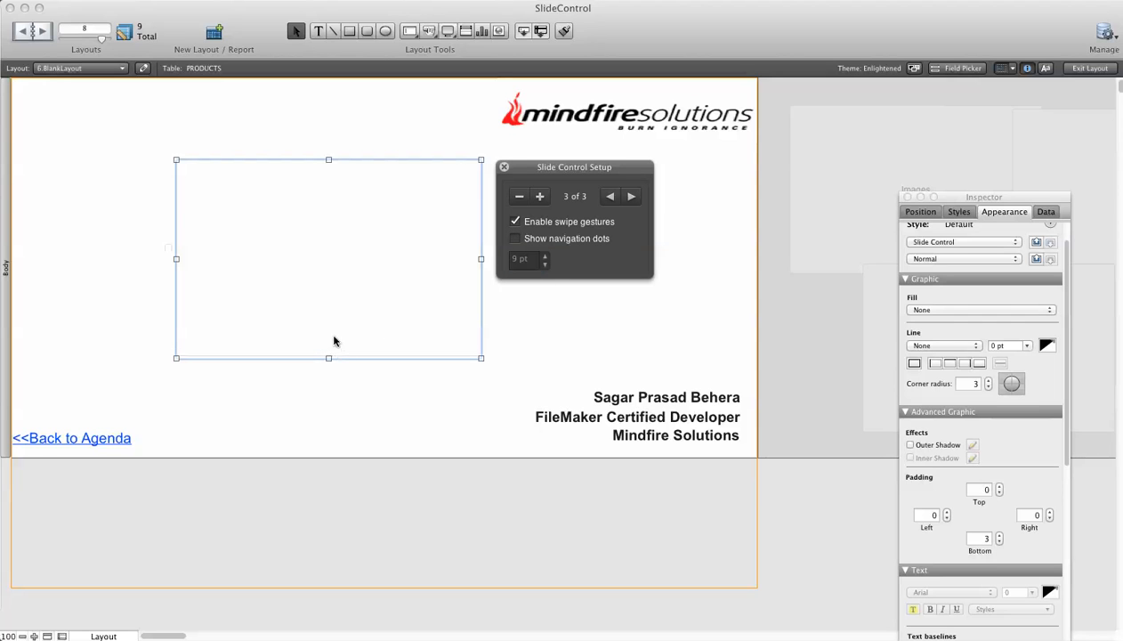
click(516, 238)
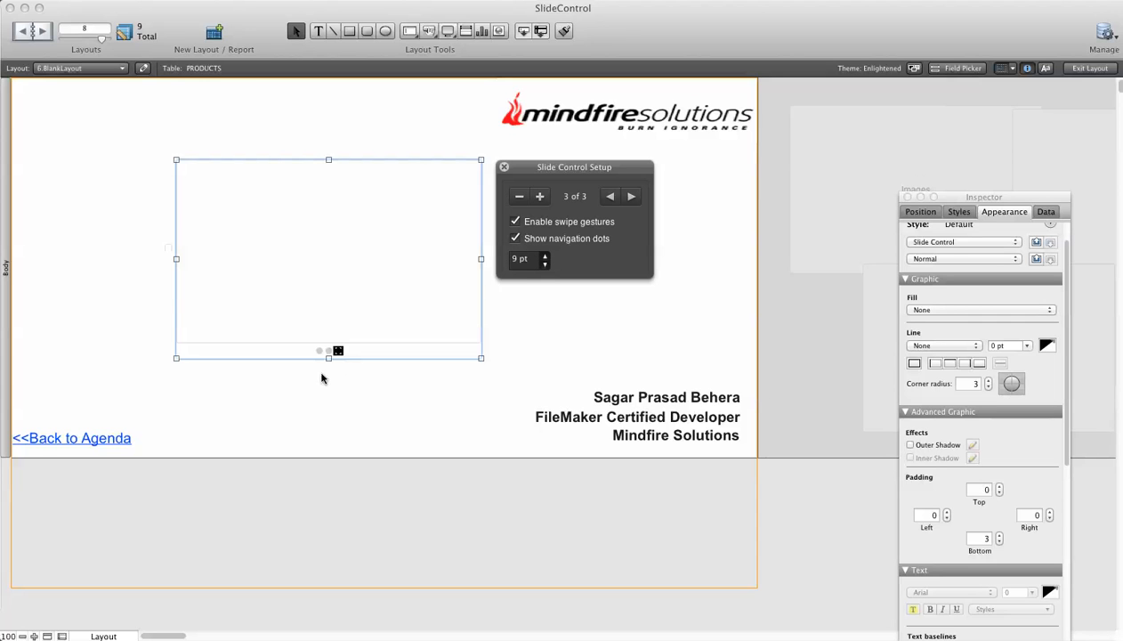
Try larger and smaller navigation dot sizes, and set the size back to 9 pt
click(546, 257)
click(546, 257)
click(546, 256)
click(545, 256)
click(546, 262)
click(546, 263)
click(546, 263)
click(546, 264)
click(545, 263)
click(546, 263)
Step through the three slides with the navigation dots hidden, show the dots again and close the setup
click(516, 239)
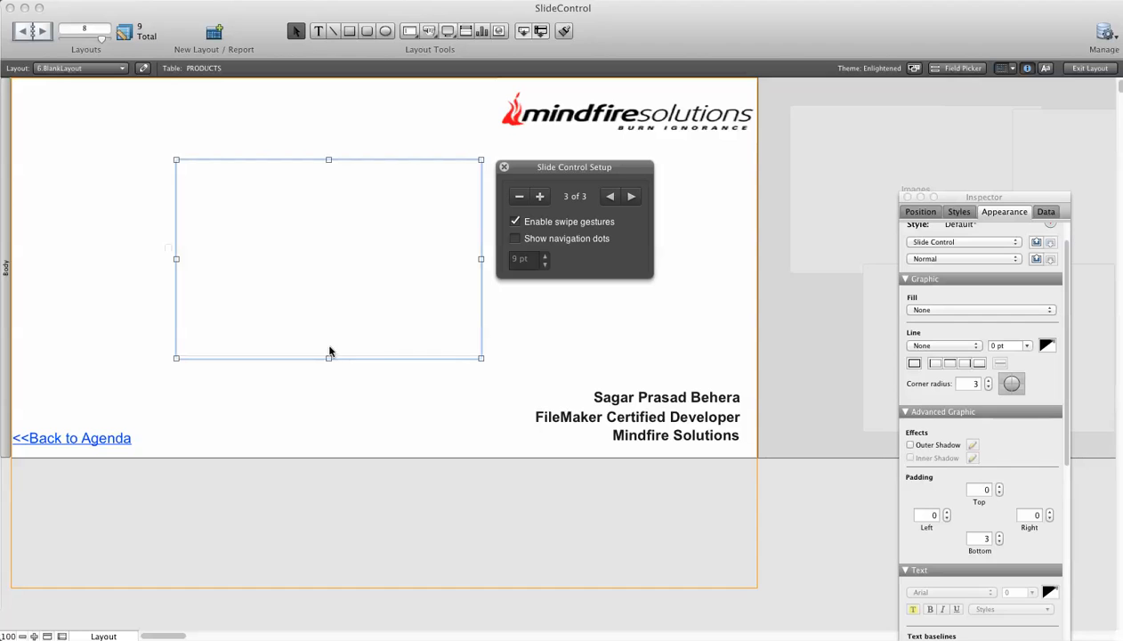
click(611, 200)
click(630, 201)
click(630, 199)
click(609, 200)
click(630, 196)
click(630, 196)
click(533, 239)
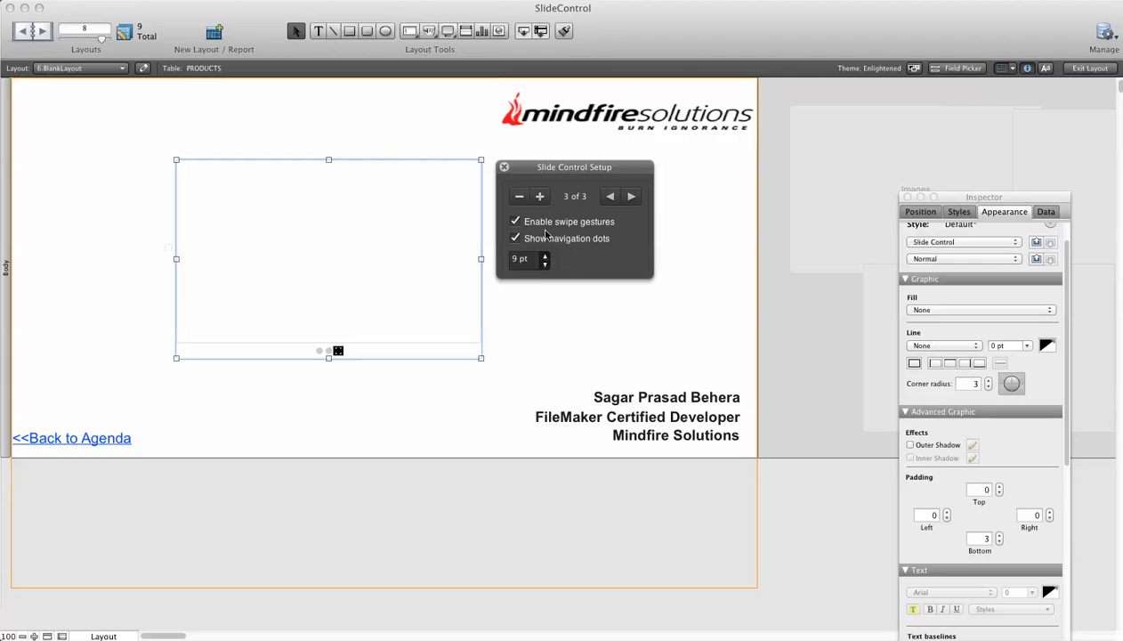
click(505, 168)
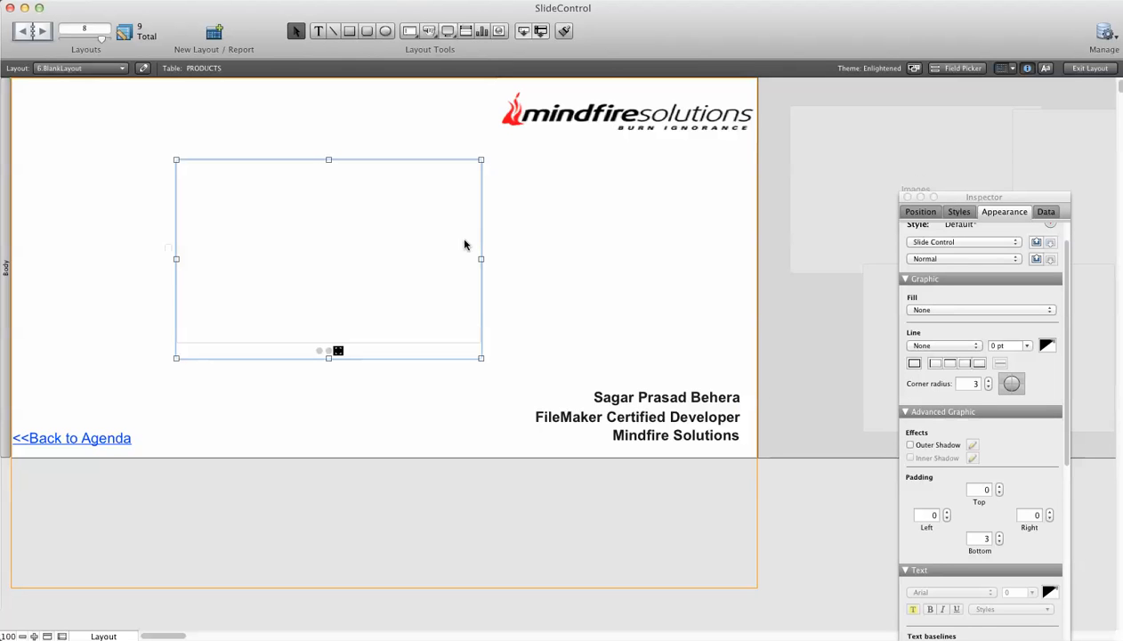
Move the Inspector beside the slide control and display the appearance settings of its Panel component
drag(977, 204, 642, 104)
click(503, 255)
click(409, 270)
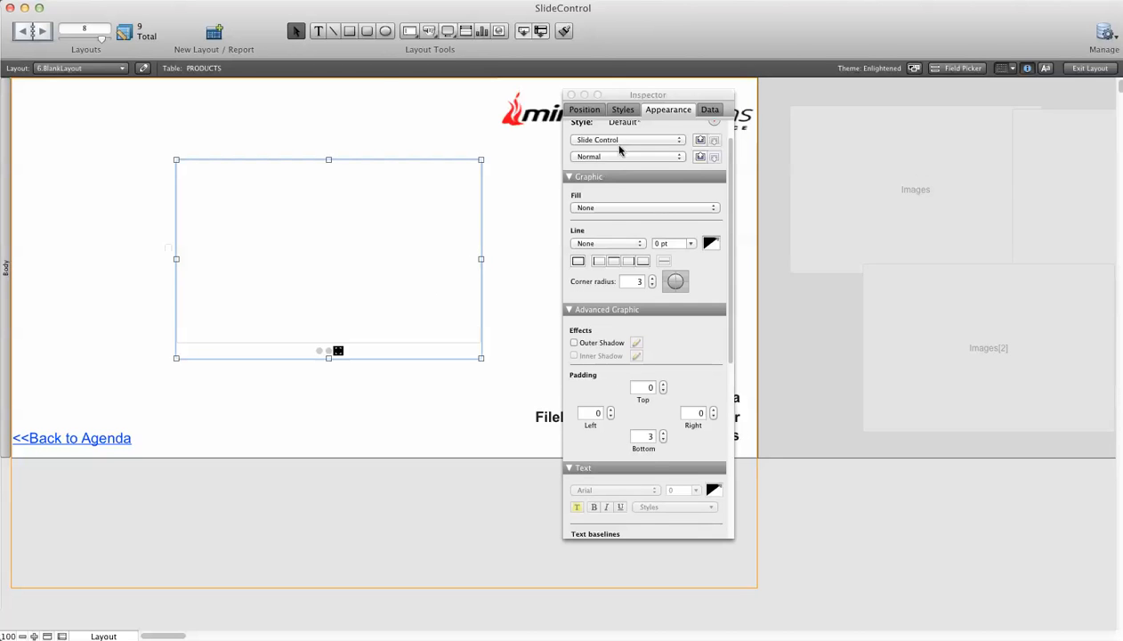
scroll(646, 232, up, 2)
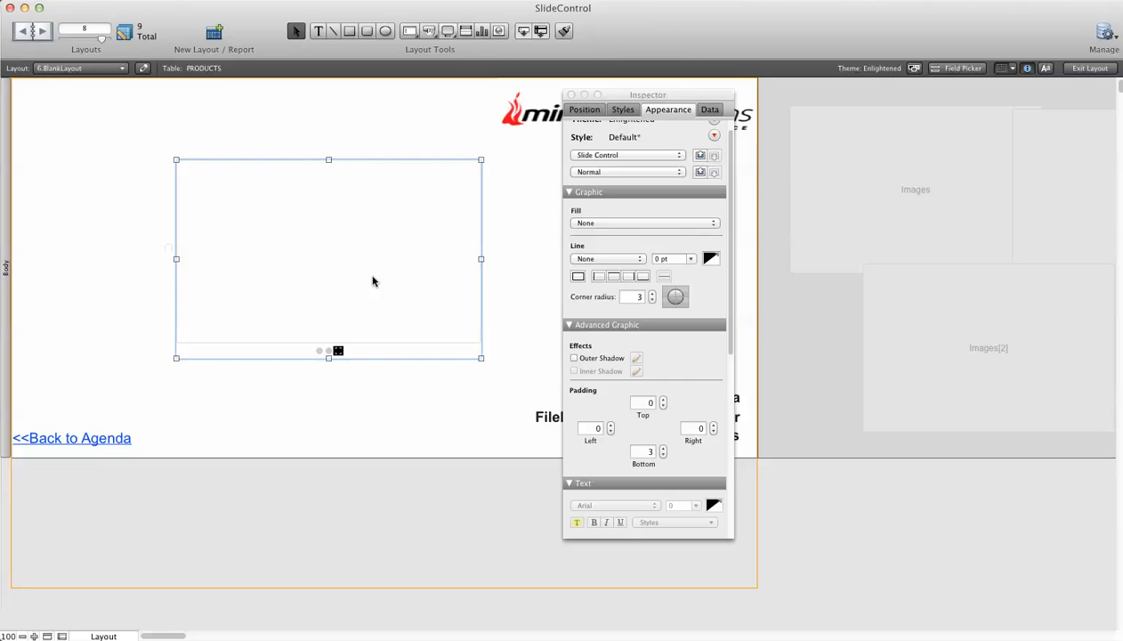
click(641, 155)
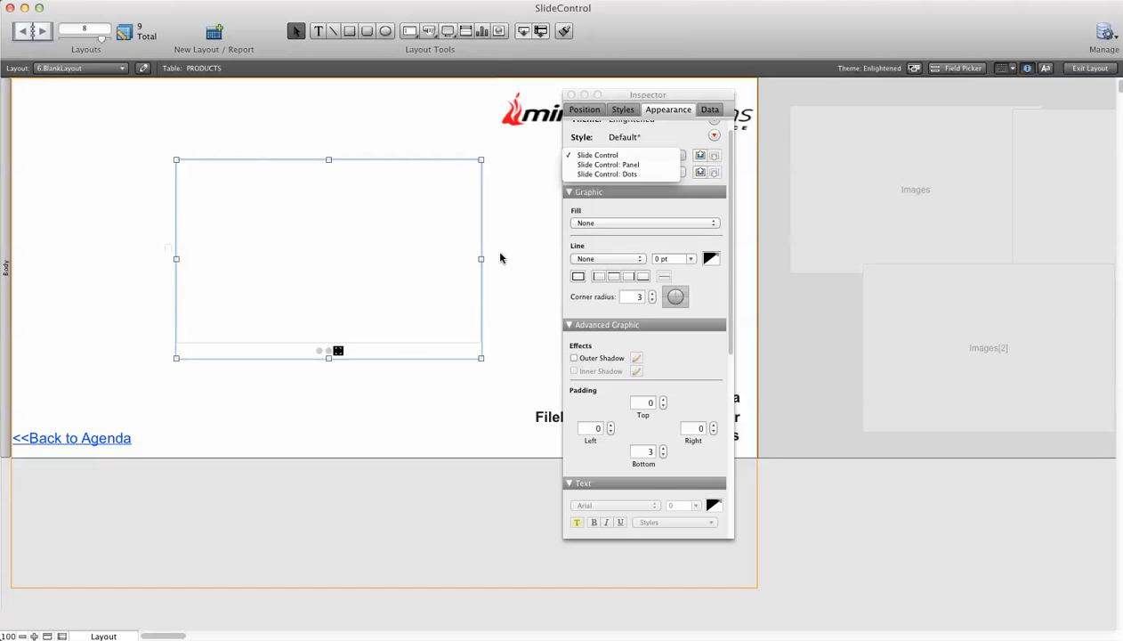
click(608, 165)
Switch slides with the navigation dots, and display the appearance settings of the slide control's Dots component
click(321, 351)
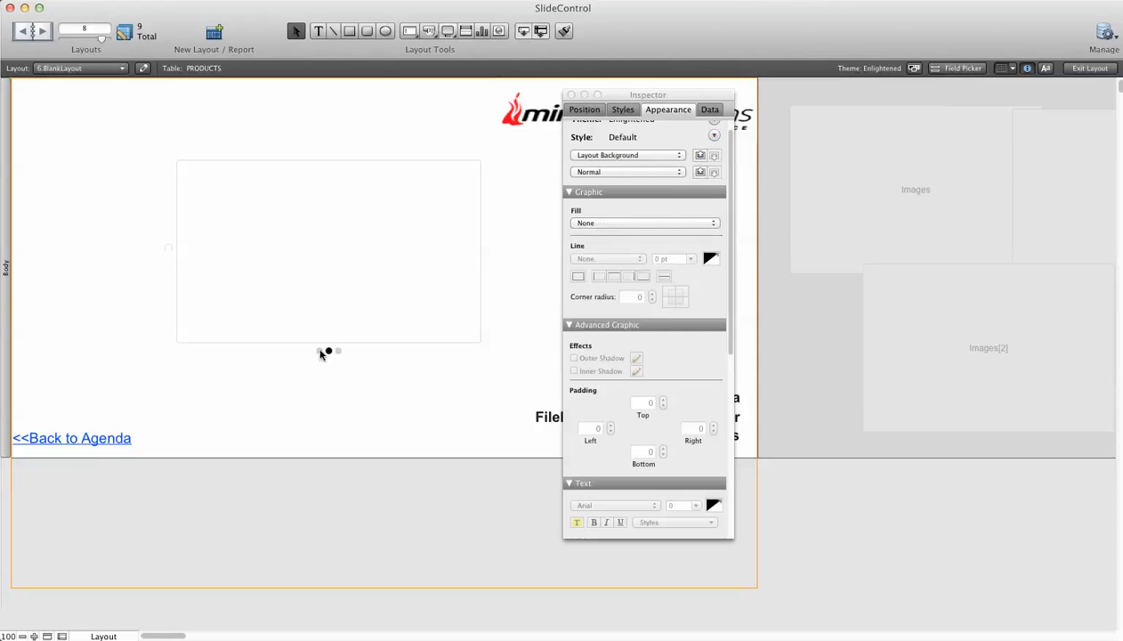
click(343, 351)
click(338, 351)
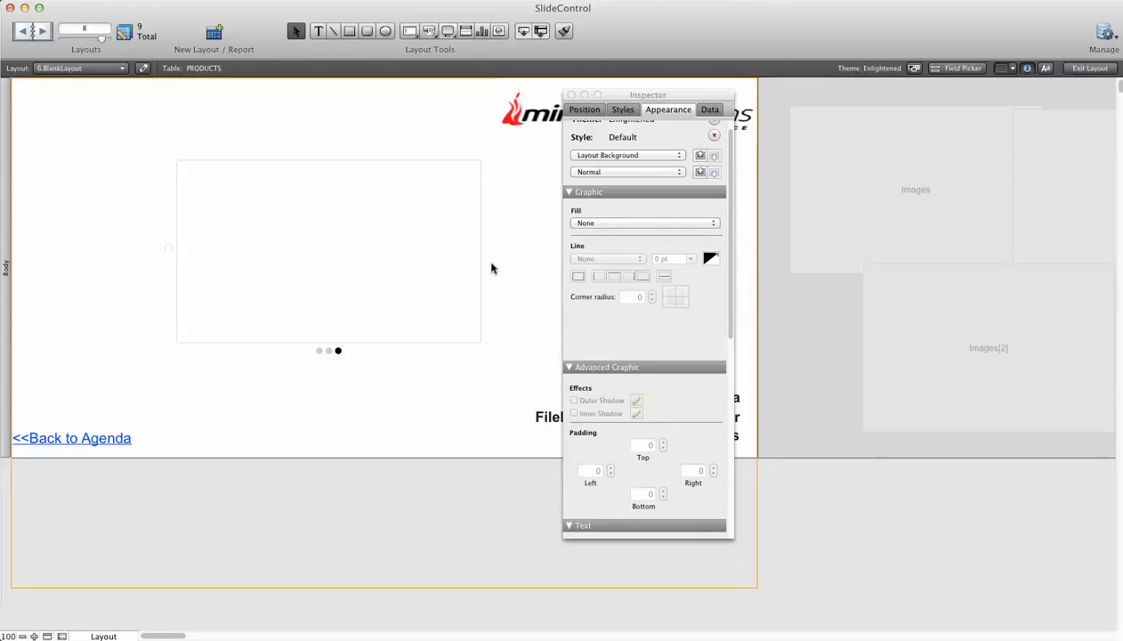
click(606, 157)
click(602, 176)
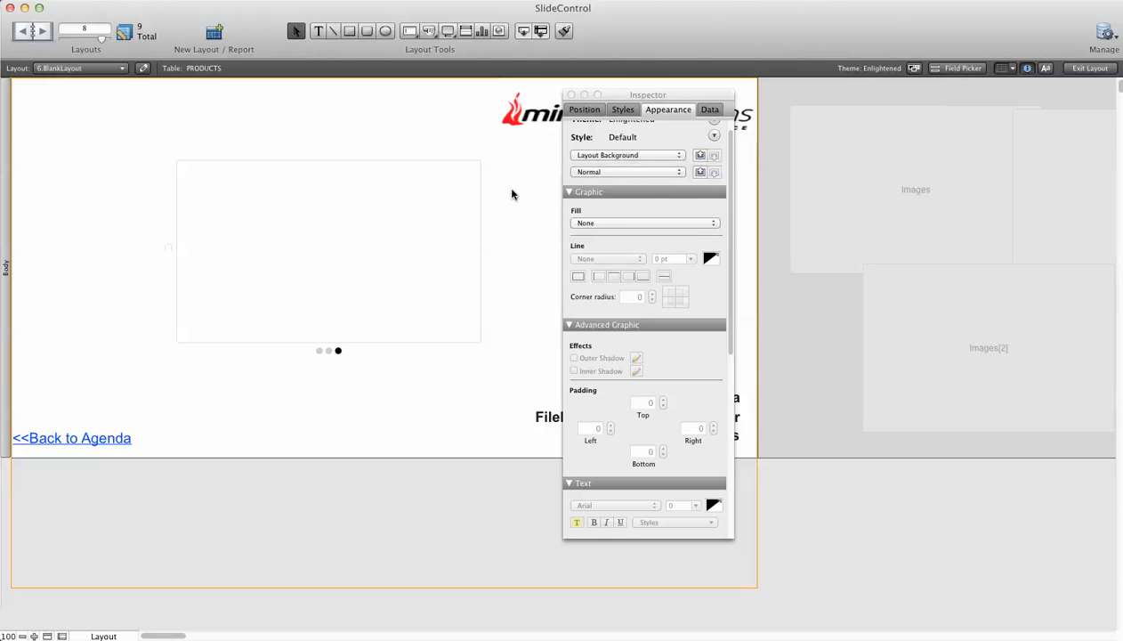
click(394, 271)
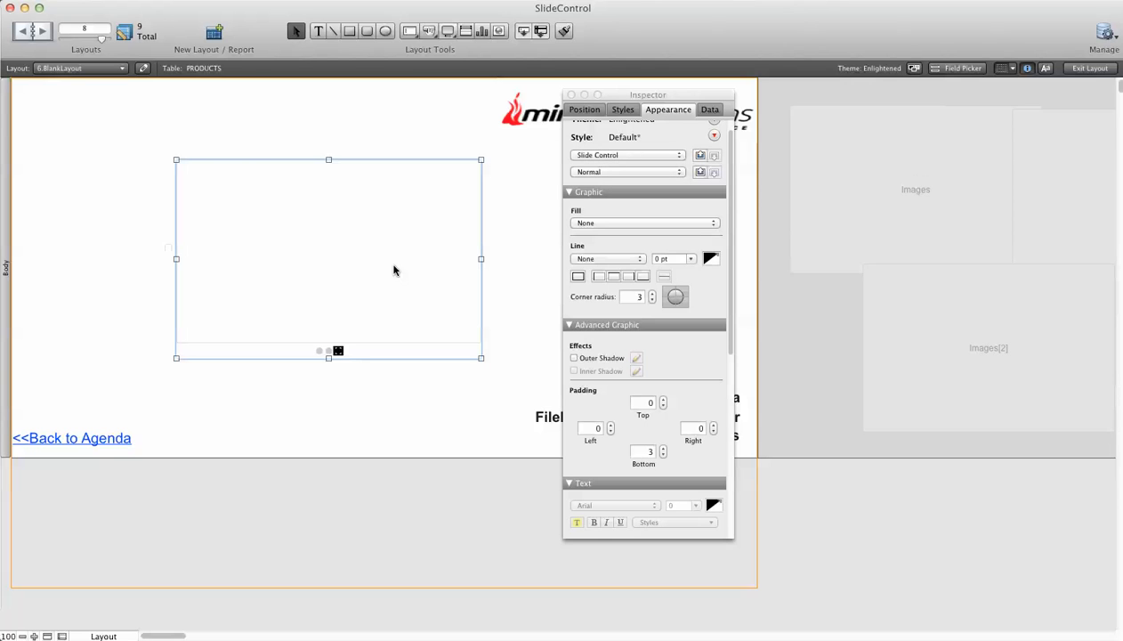
click(614, 156)
click(609, 176)
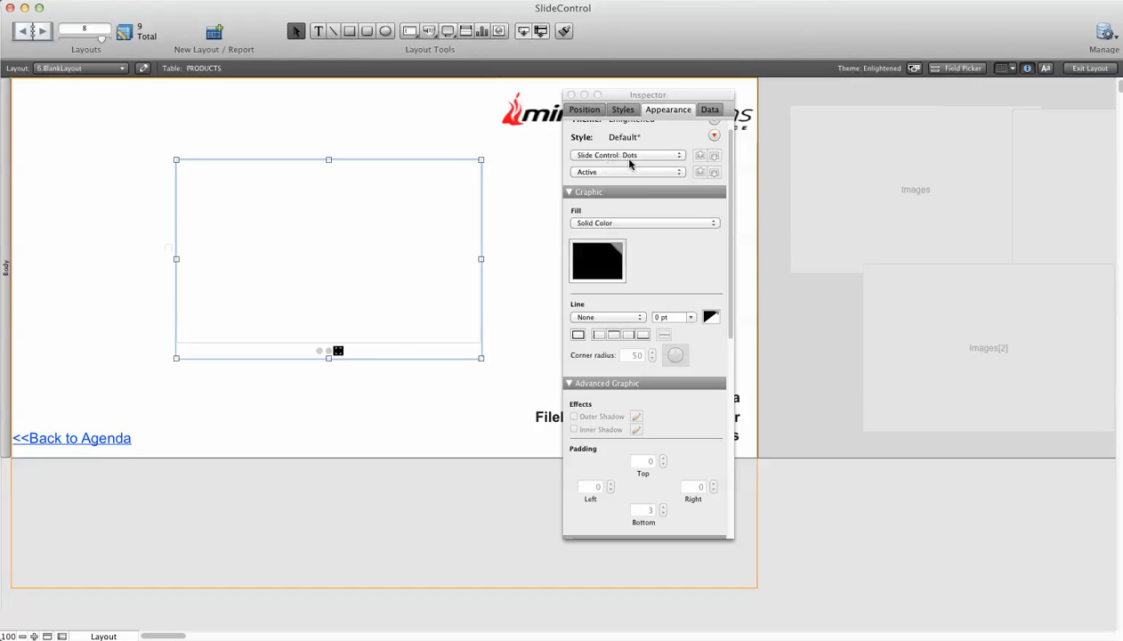
Make the first slide active through the navigation dots and select the slide control
click(321, 355)
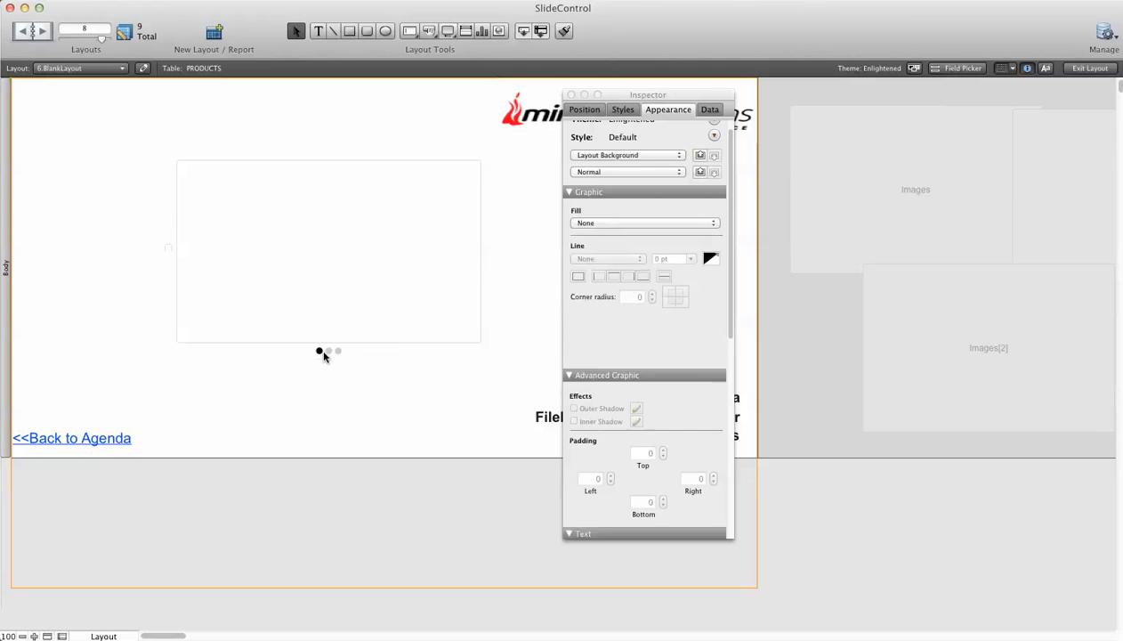
click(321, 351)
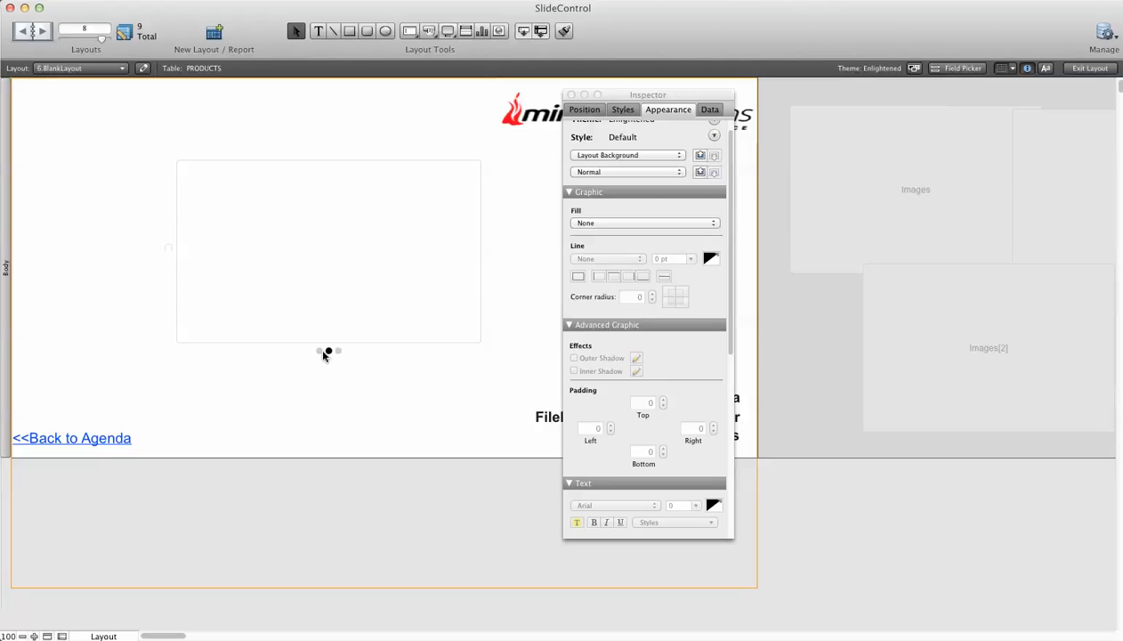
click(474, 300)
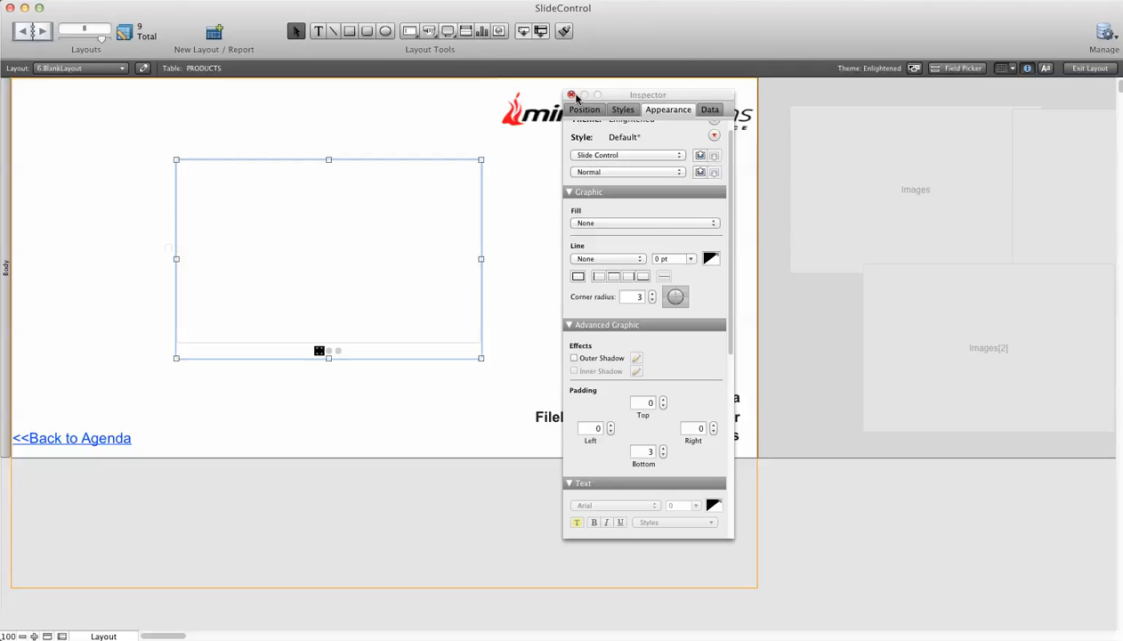
Move the Inspector clear of the slide control and review the slide control's setup
drag(605, 96, 831, 199)
double_click(394, 283)
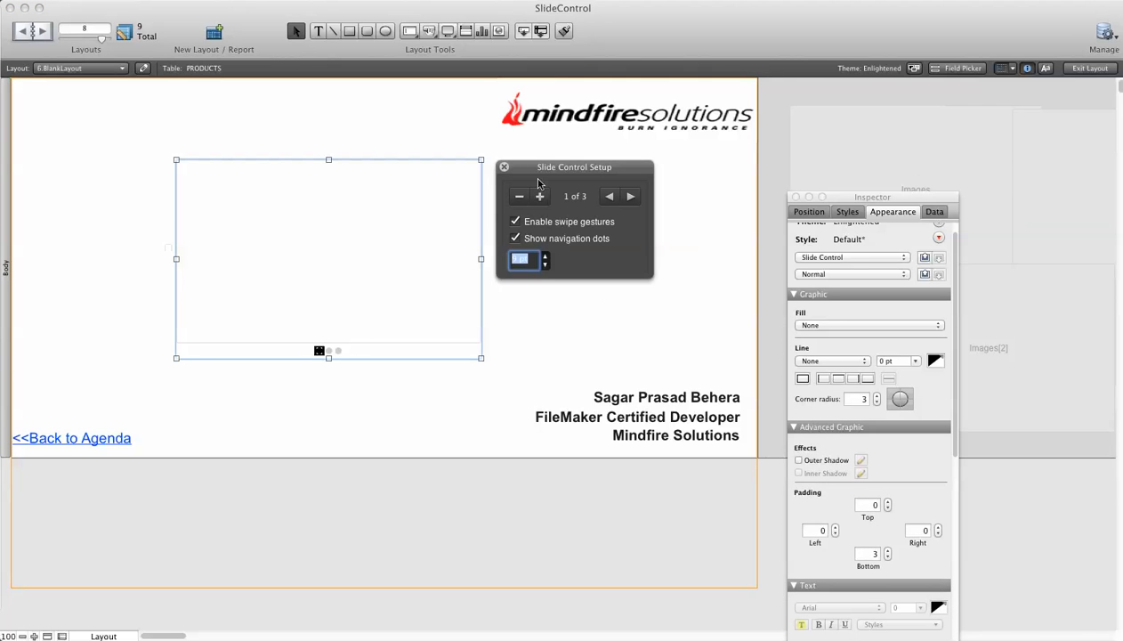
click(504, 169)
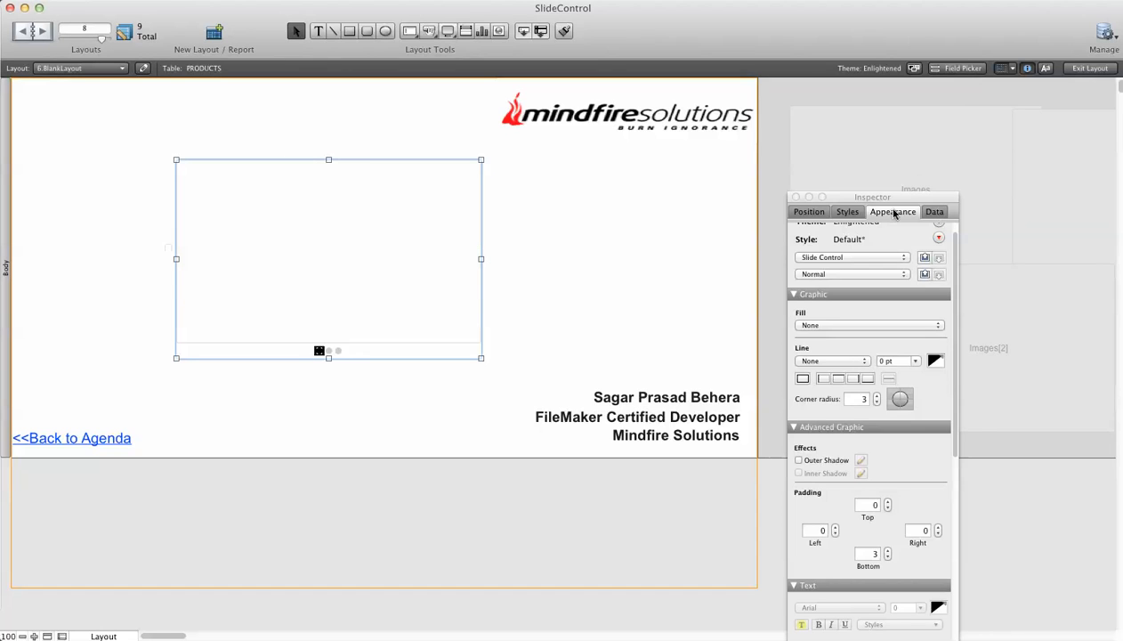
drag(872, 199, 930, 357)
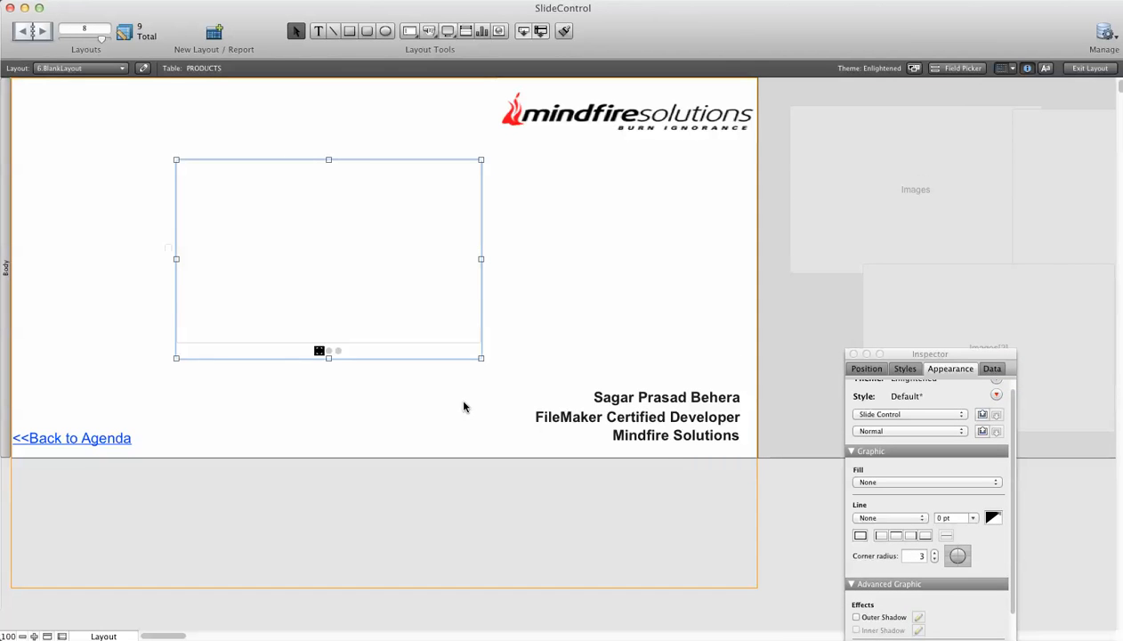
Place the Images container field on the first slide and the Images[3] field on the second slide
drag(159, 636, 171, 636)
drag(454, 229, 288, 292)
click(351, 347)
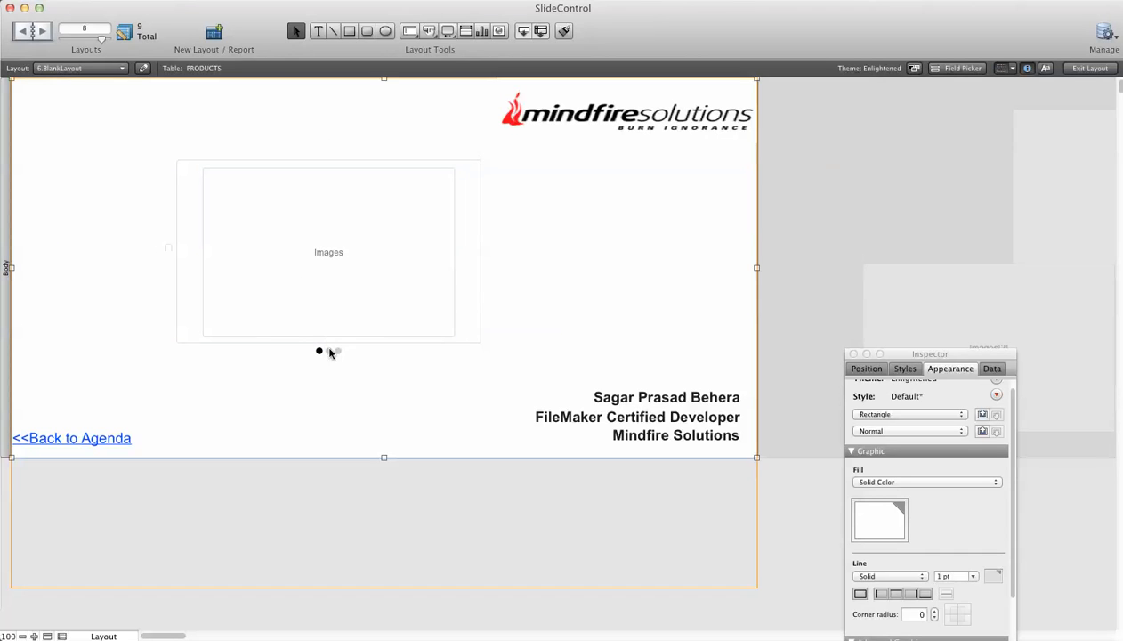
click(331, 352)
drag(1023, 218, 227, 273)
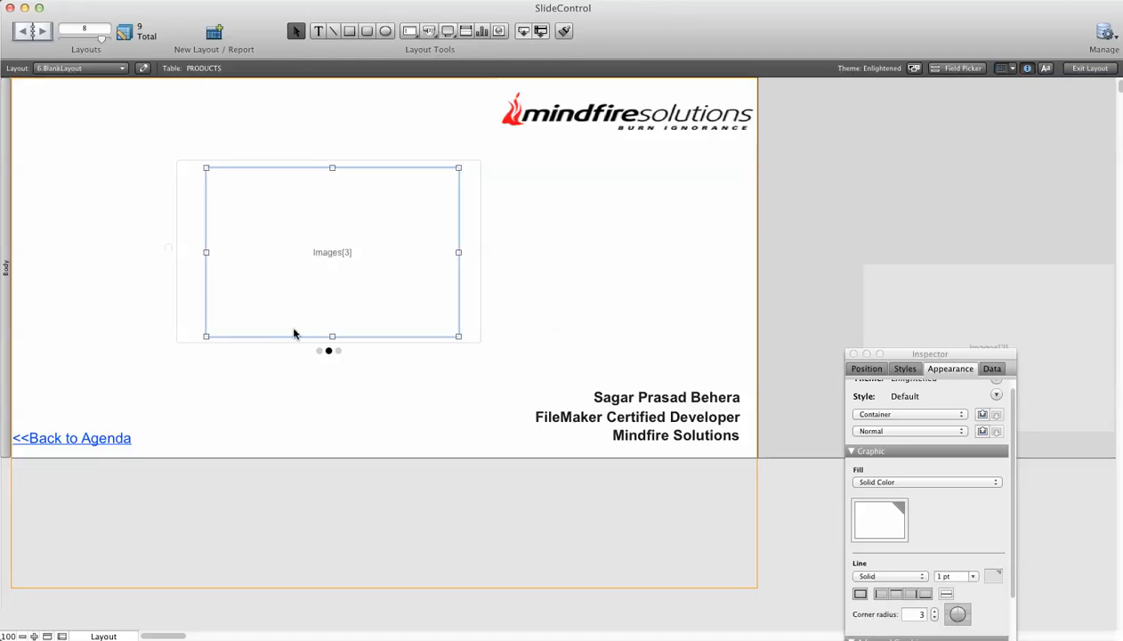
Place the Images[2] container field on the third slide, and exit the layout with its changes saved
click(338, 350)
drag(1055, 309, 393, 213)
click(540, 222)
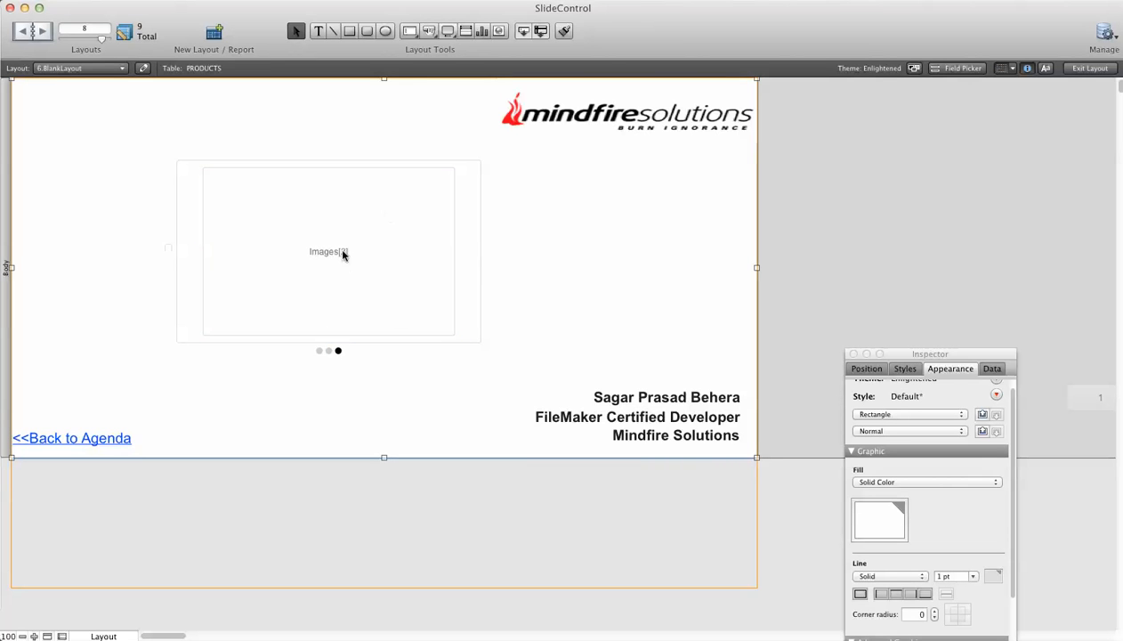
click(1086, 71)
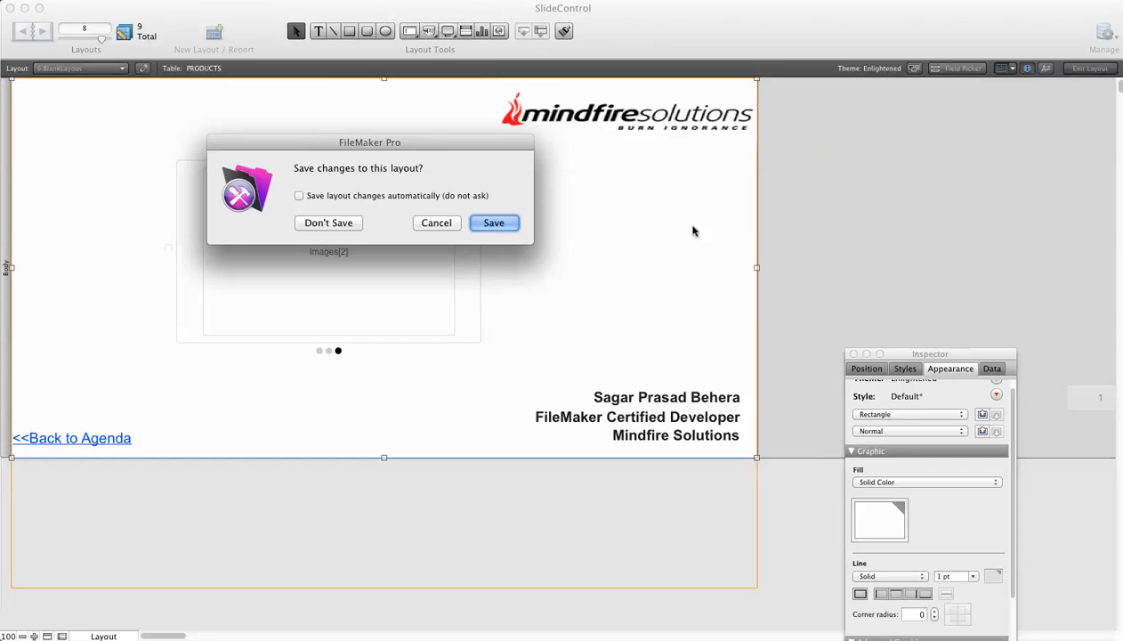
click(506, 223)
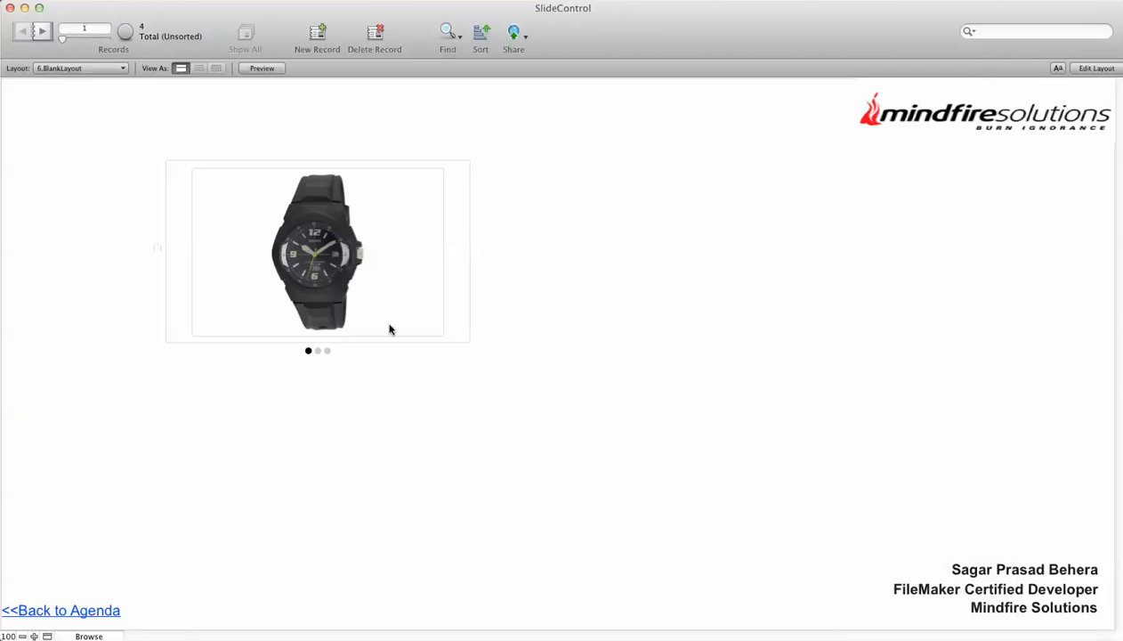
Go back and forth through the three product images using the navigation dots
click(318, 352)
click(328, 351)
click(317, 351)
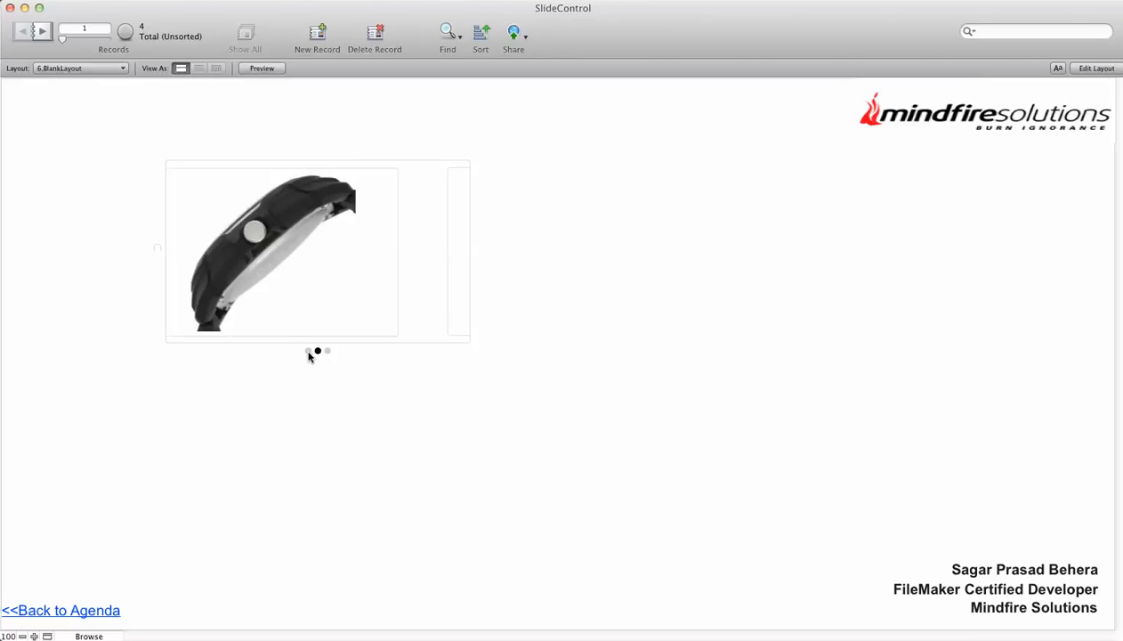
click(308, 351)
click(318, 351)
click(328, 351)
click(318, 351)
click(309, 352)
click(319, 354)
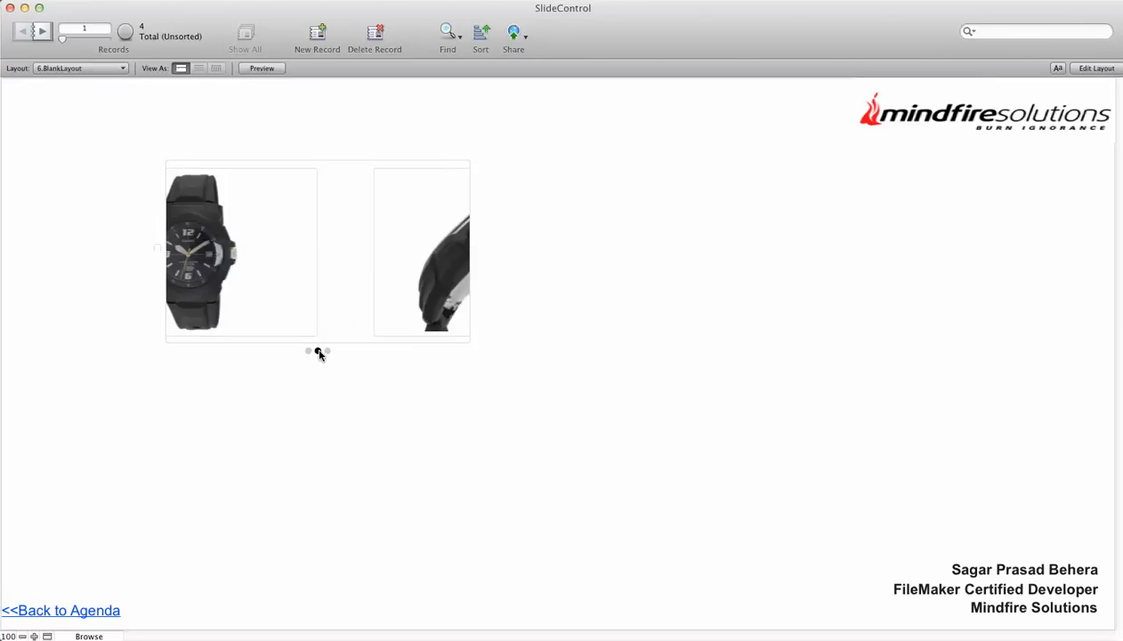
click(326, 353)
click(317, 352)
click(308, 352)
click(319, 354)
click(327, 352)
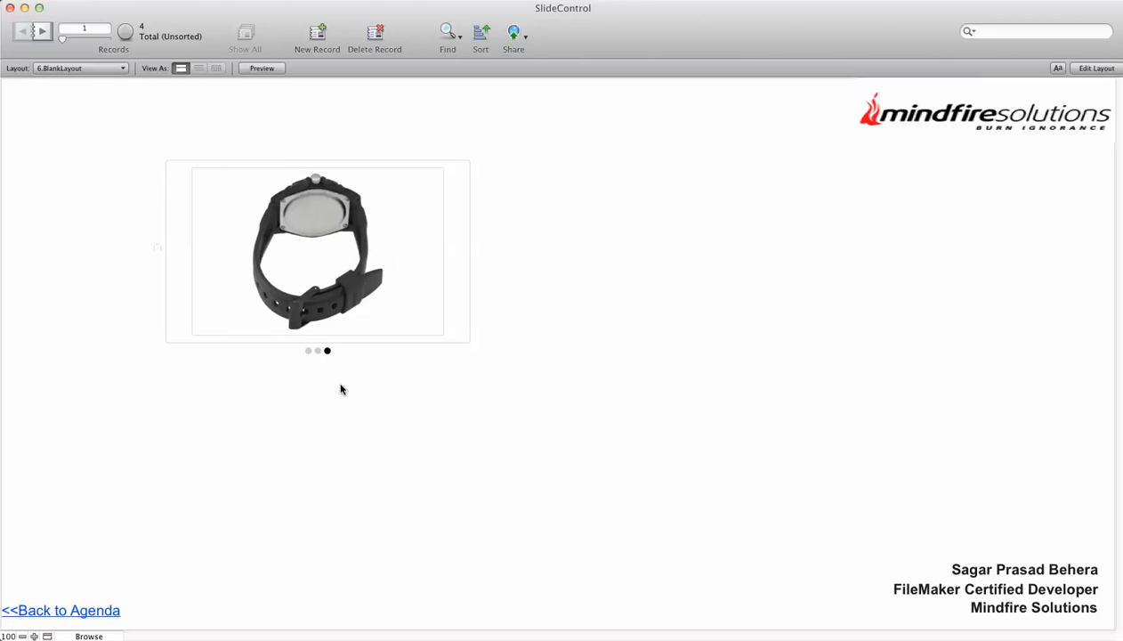
Return to the agenda and reopen the page with the slide control
click(69, 610)
click(152, 249)
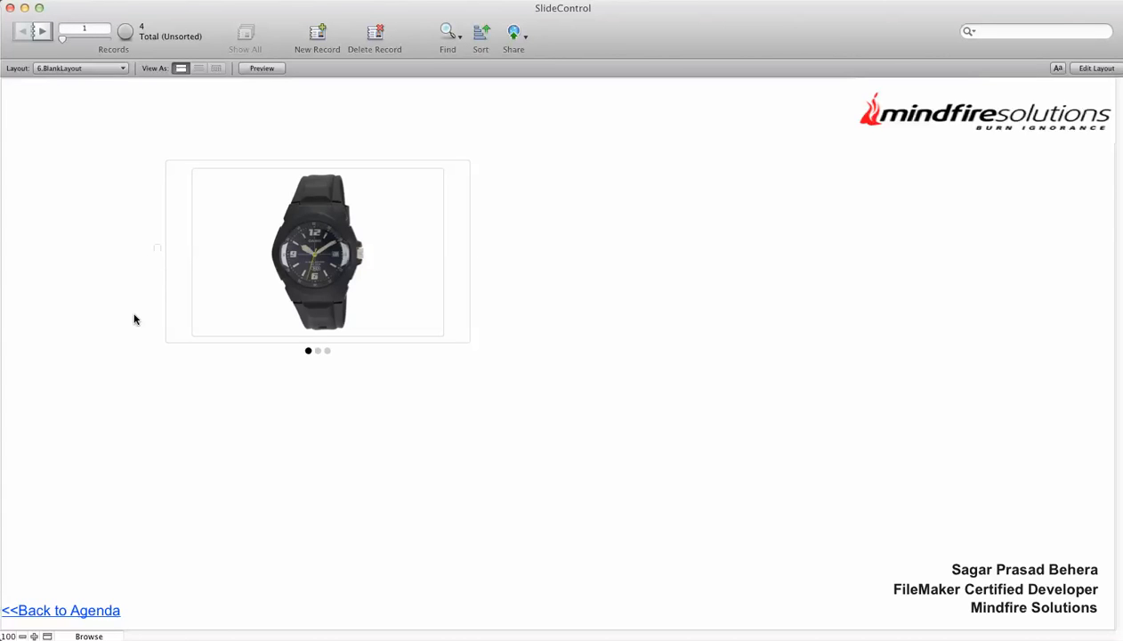
Turn off the slide control's navigation dots in layout editing, and exit with the changes saved
click(1088, 70)
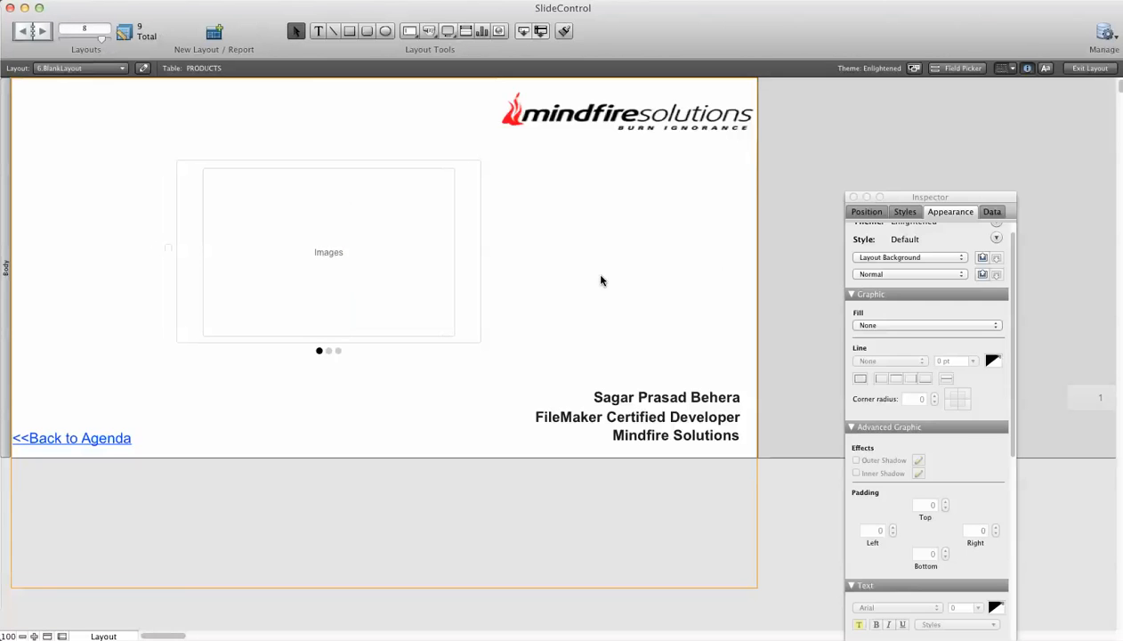
double_click(470, 292)
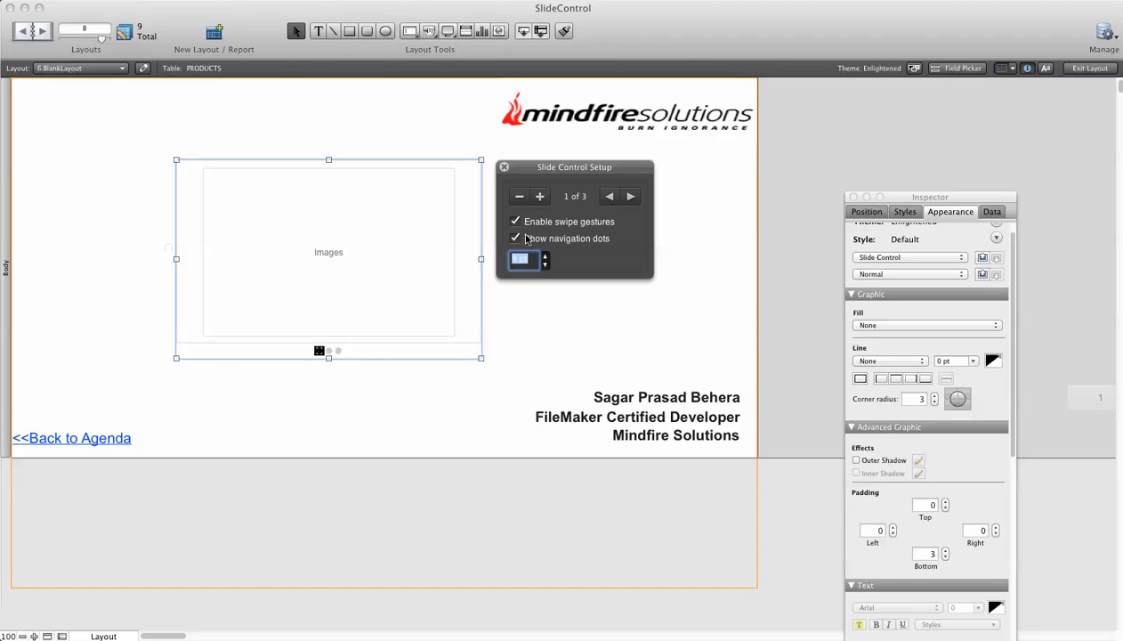
click(527, 242)
click(504, 168)
click(1091, 69)
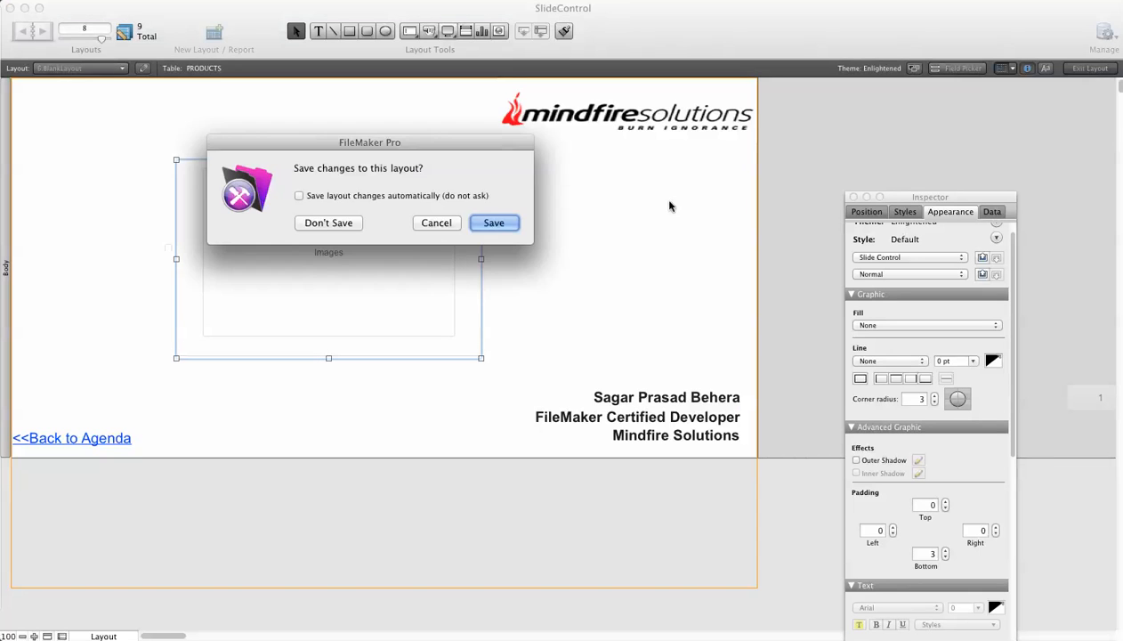
click(494, 220)
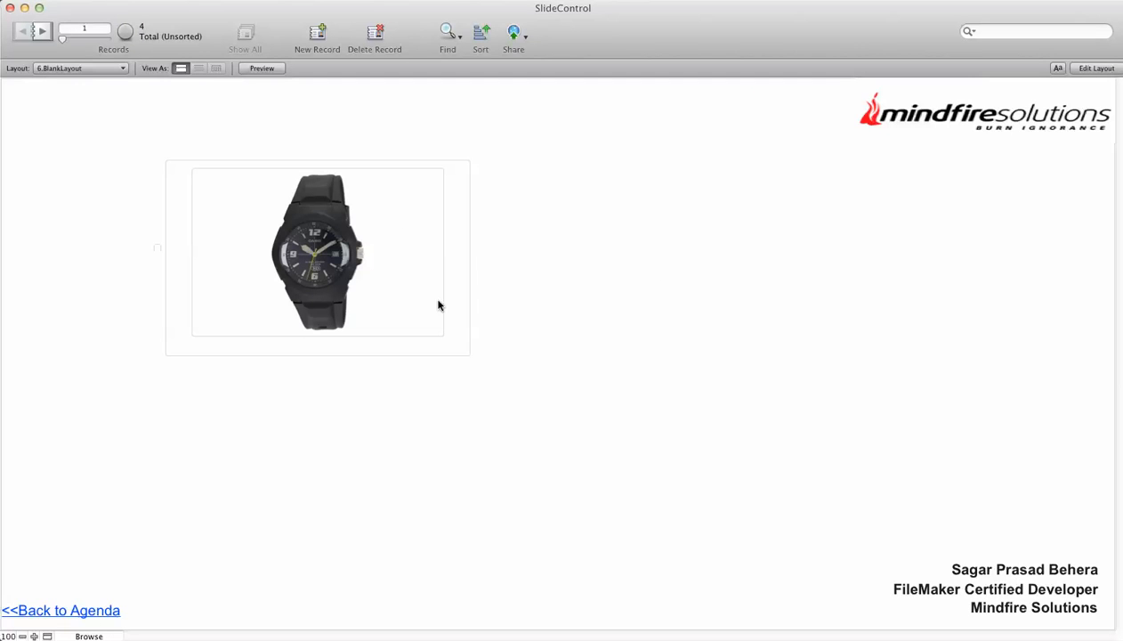
Edit the layout to place buttons 1, 2 and 3 in a row below the slide control, and select the slide control
click(1095, 68)
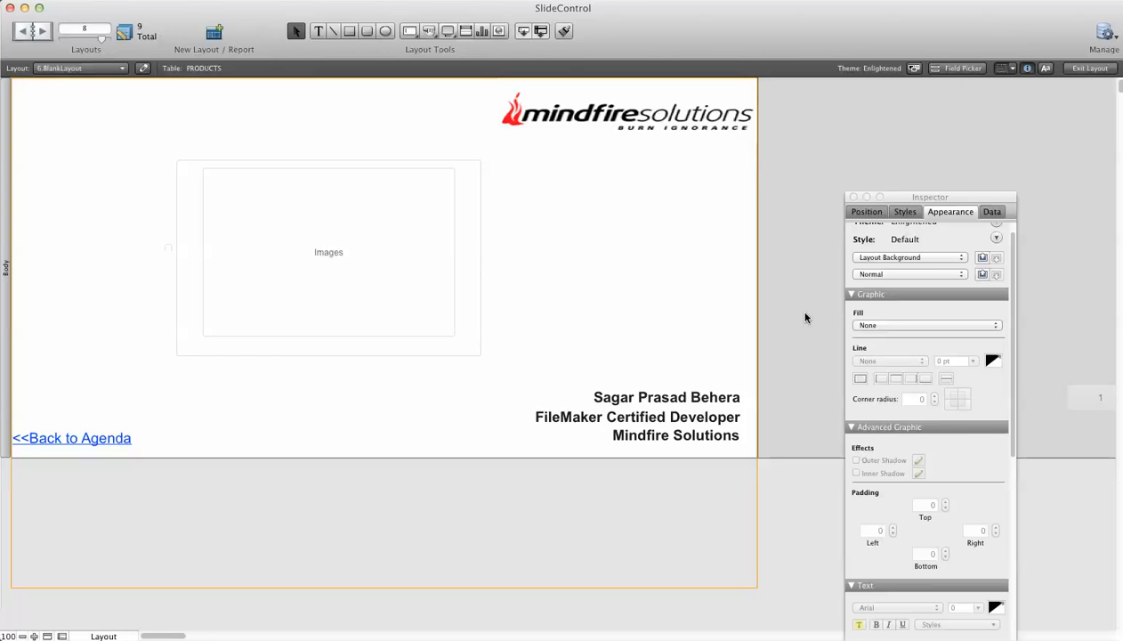
drag(175, 637, 213, 635)
drag(401, 397, 620, 429)
drag(396, 400, 238, 392)
click(522, 353)
click(475, 303)
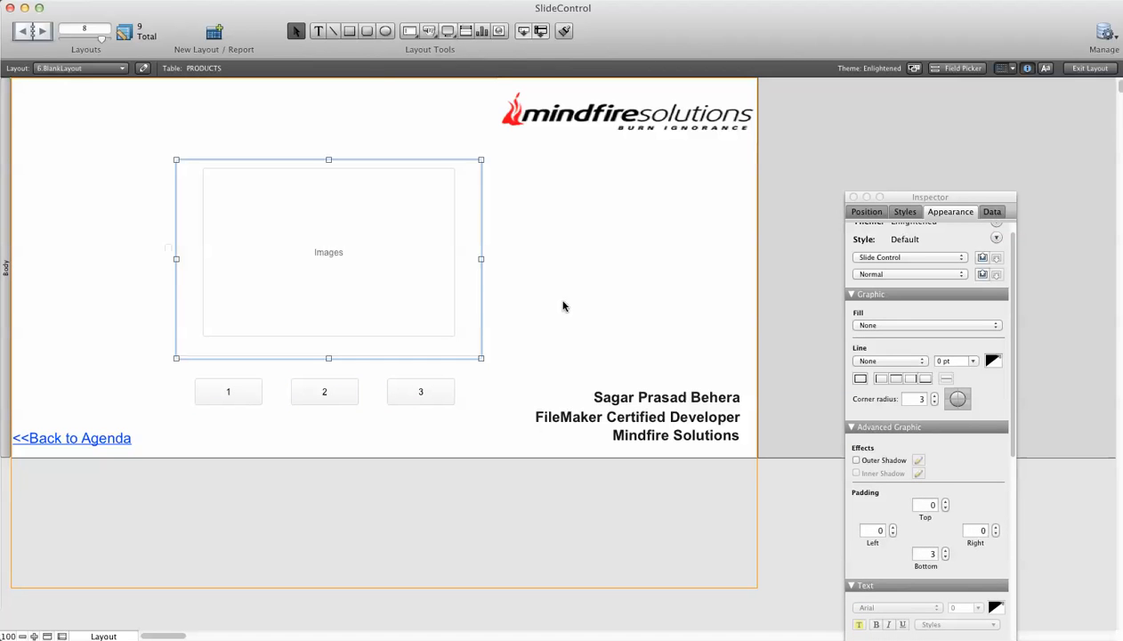
Turn the slide control's navigation dots back on in its setup
double_click(382, 341)
click(537, 239)
click(504, 167)
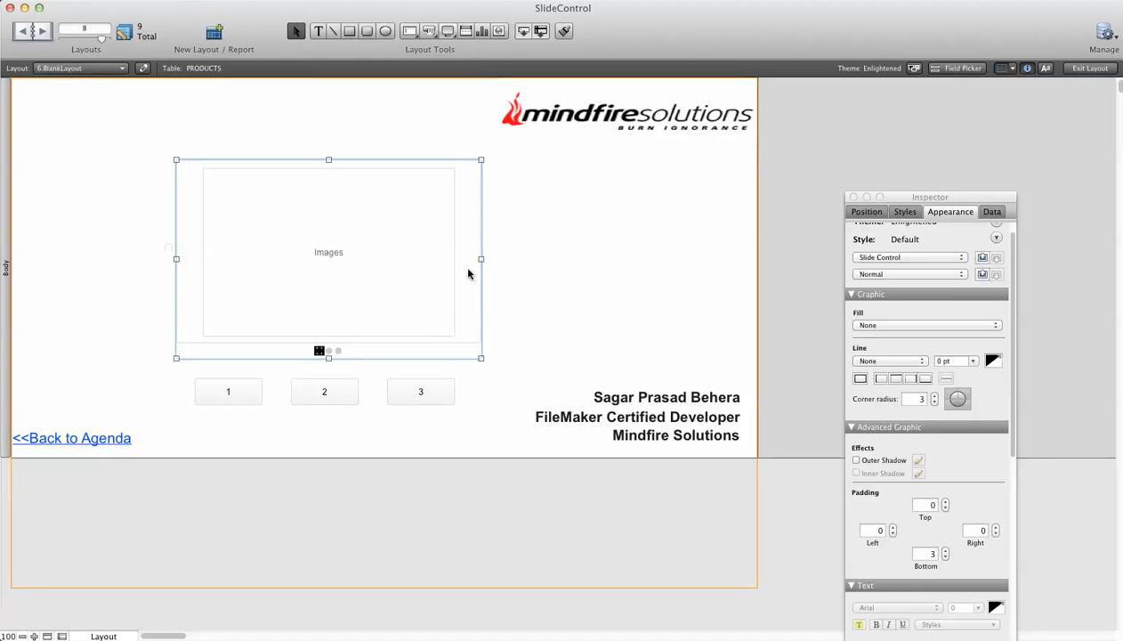
Give the slide control's first panel the object name 1 and its second panel the object name 2
click(857, 213)
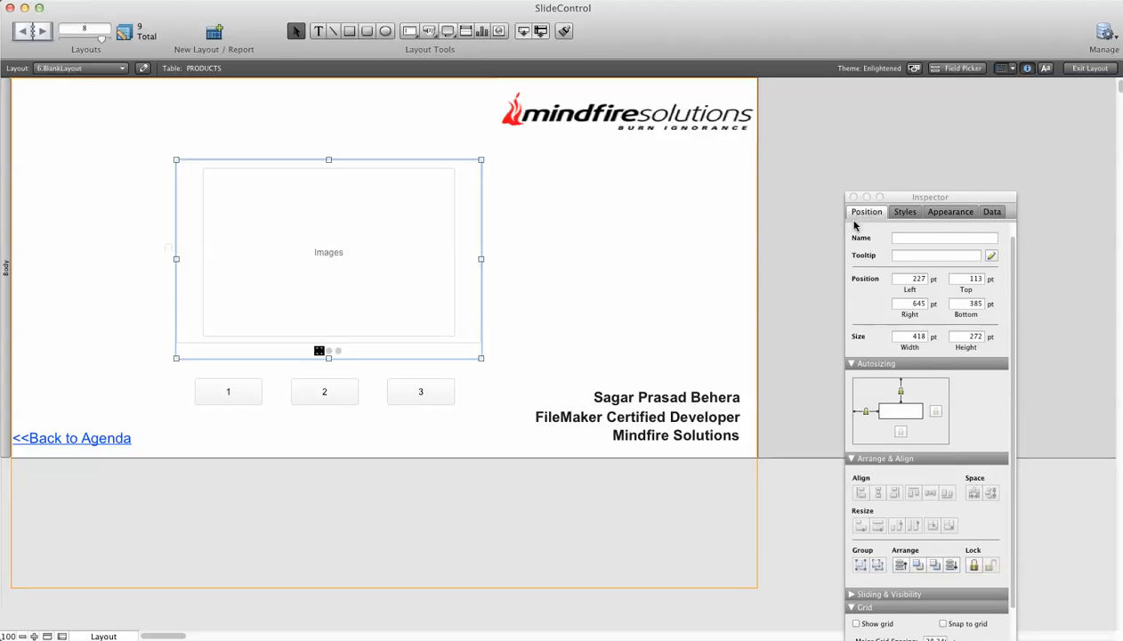
click(907, 237)
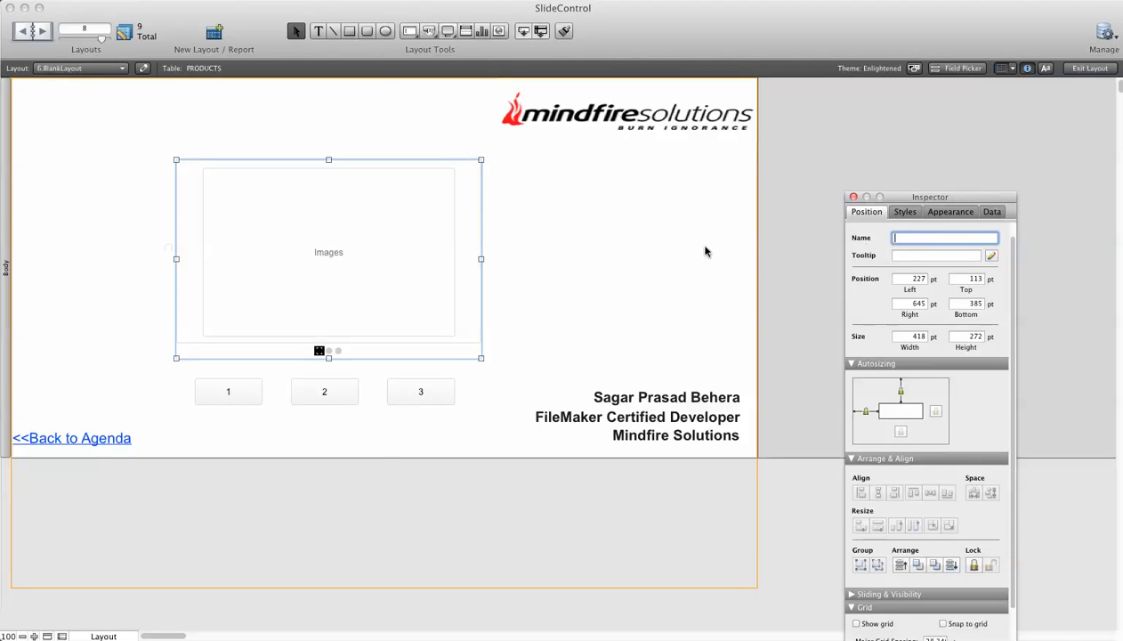
click(668, 238)
click(327, 350)
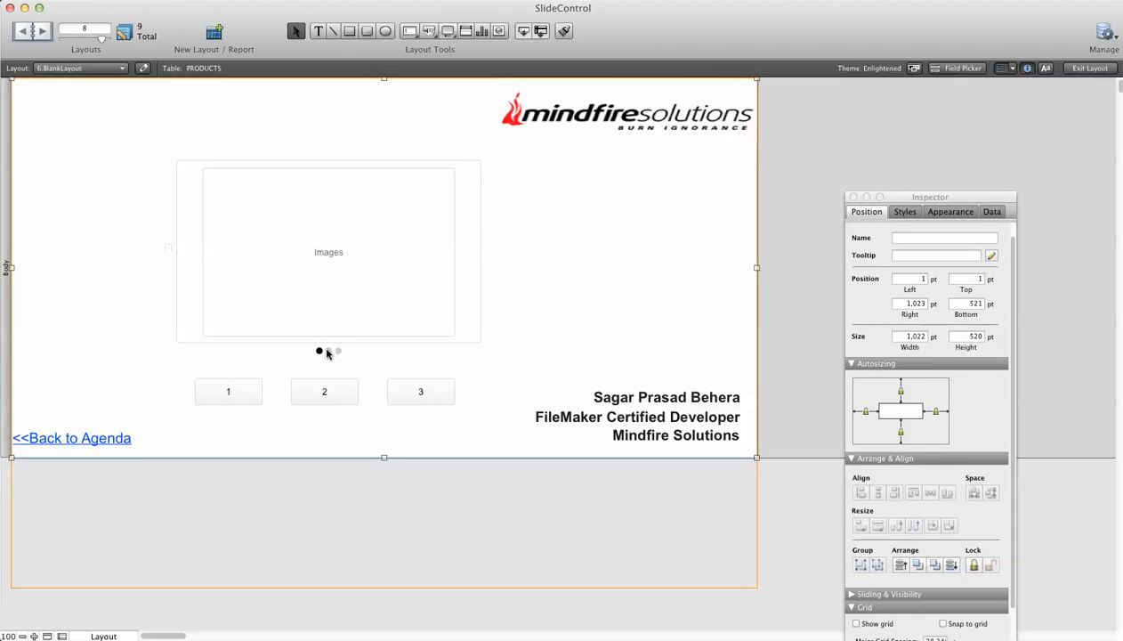
click(477, 297)
click(901, 238)
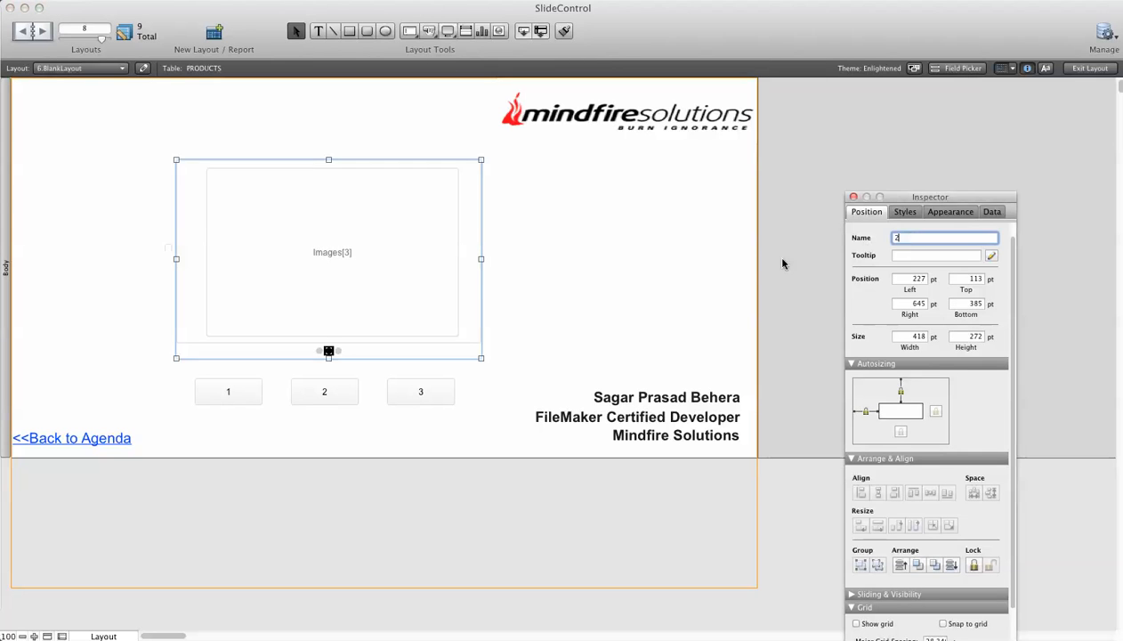
click(719, 259)
Give the slide control's third panel the object name 3, and exit layout editing with the changes saved
click(338, 350)
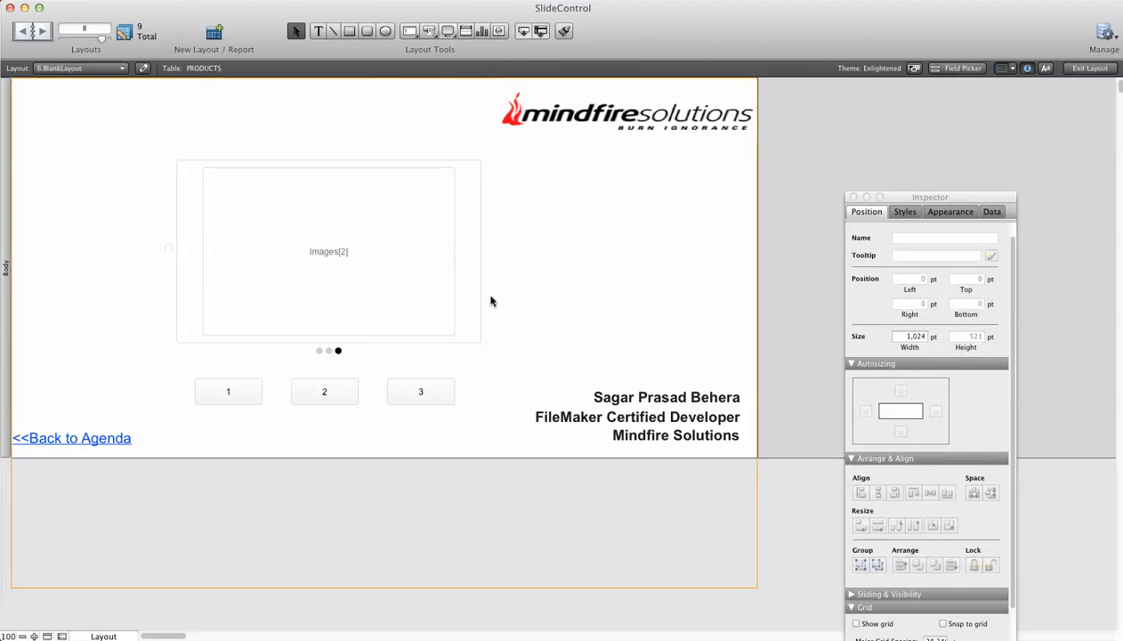
click(463, 288)
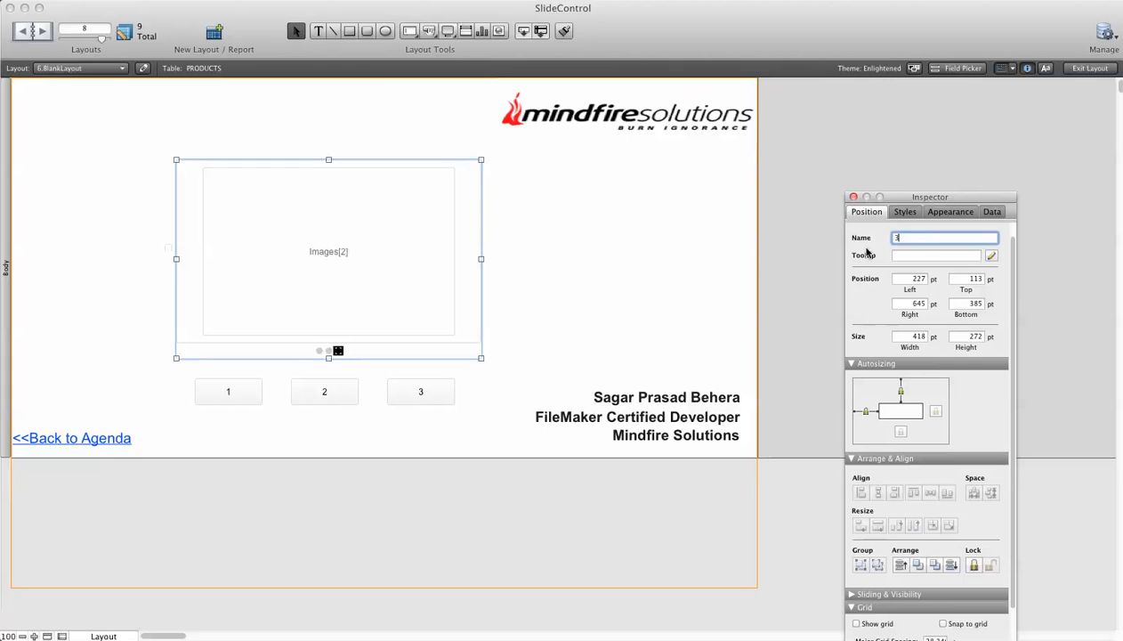
click(719, 248)
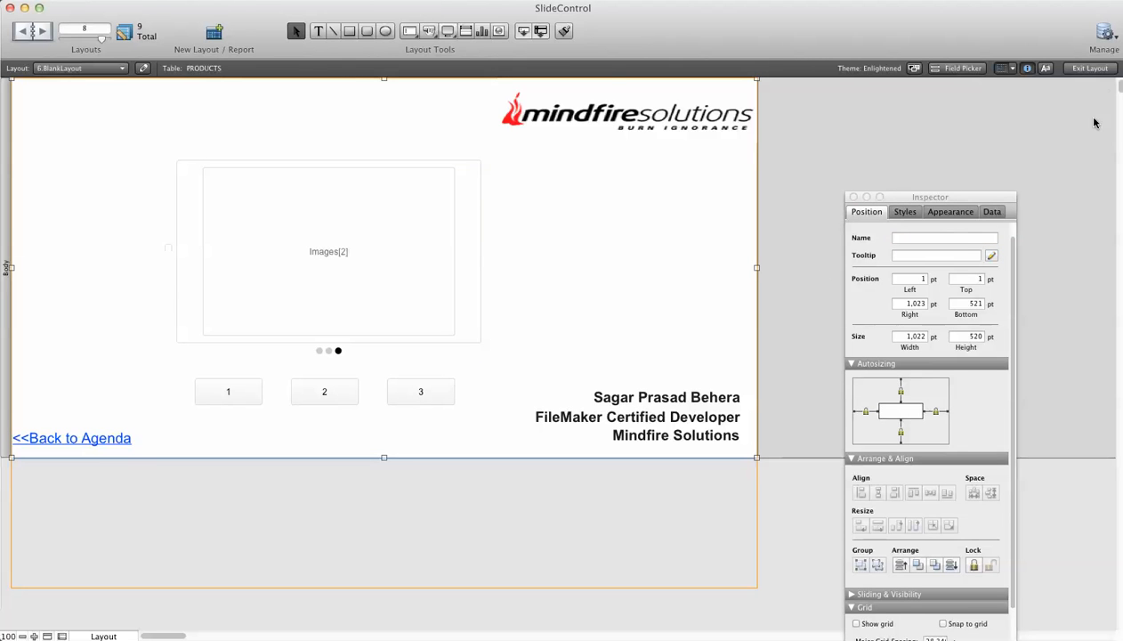
click(1090, 68)
click(485, 227)
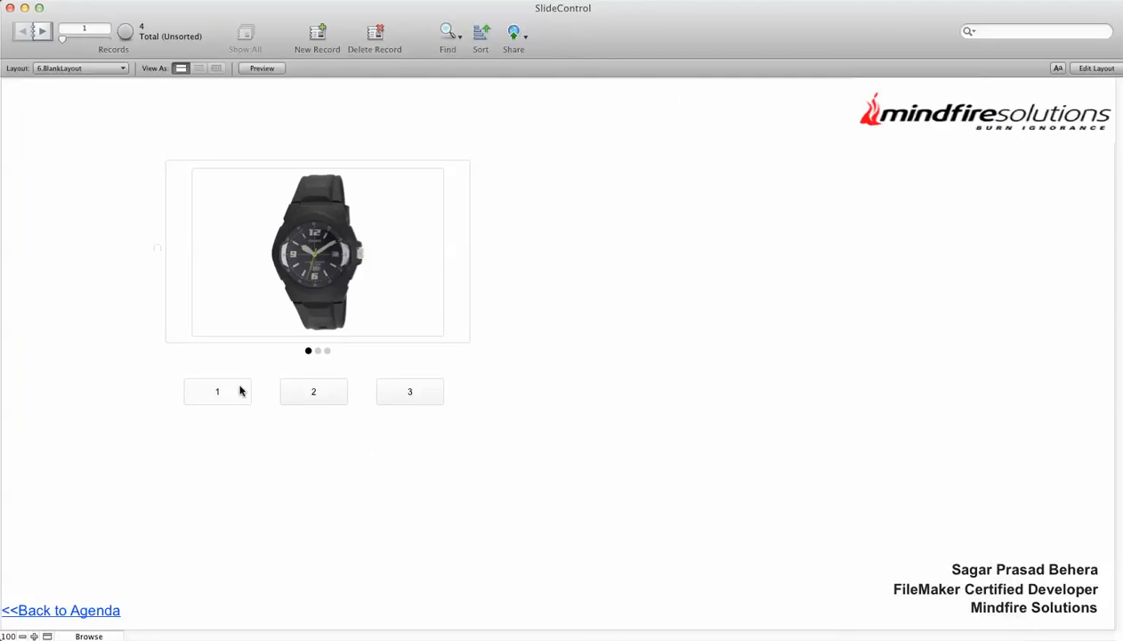
Test the custom buttons 1, 2 and 3 by moving back and forth through the three product images
click(304, 396)
click(404, 396)
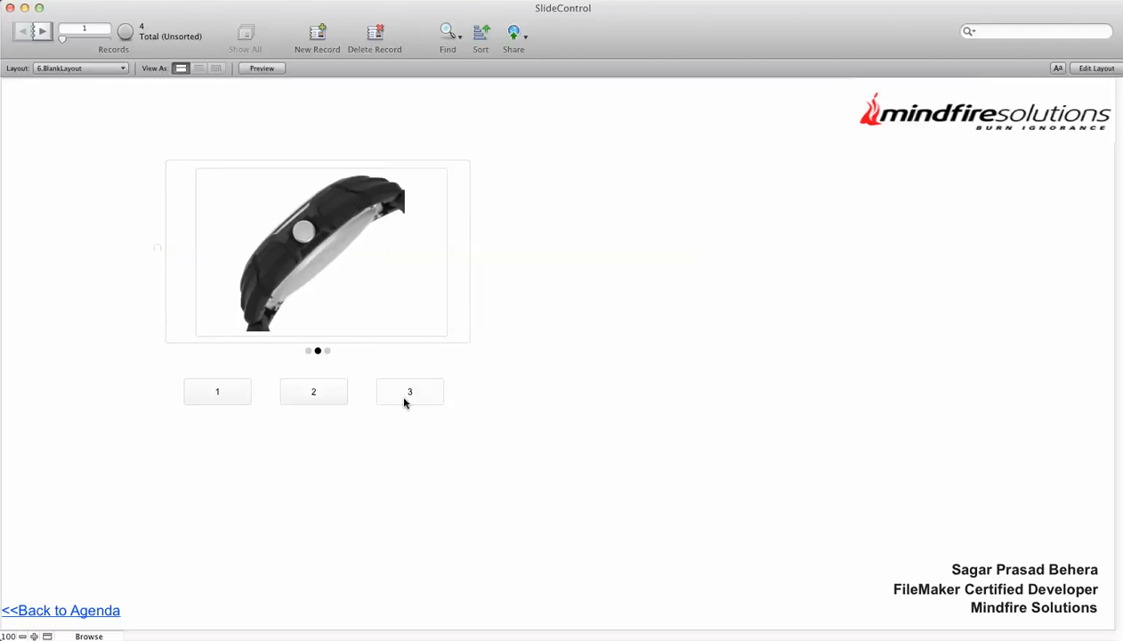
click(316, 394)
click(220, 398)
click(316, 401)
click(403, 395)
click(210, 397)
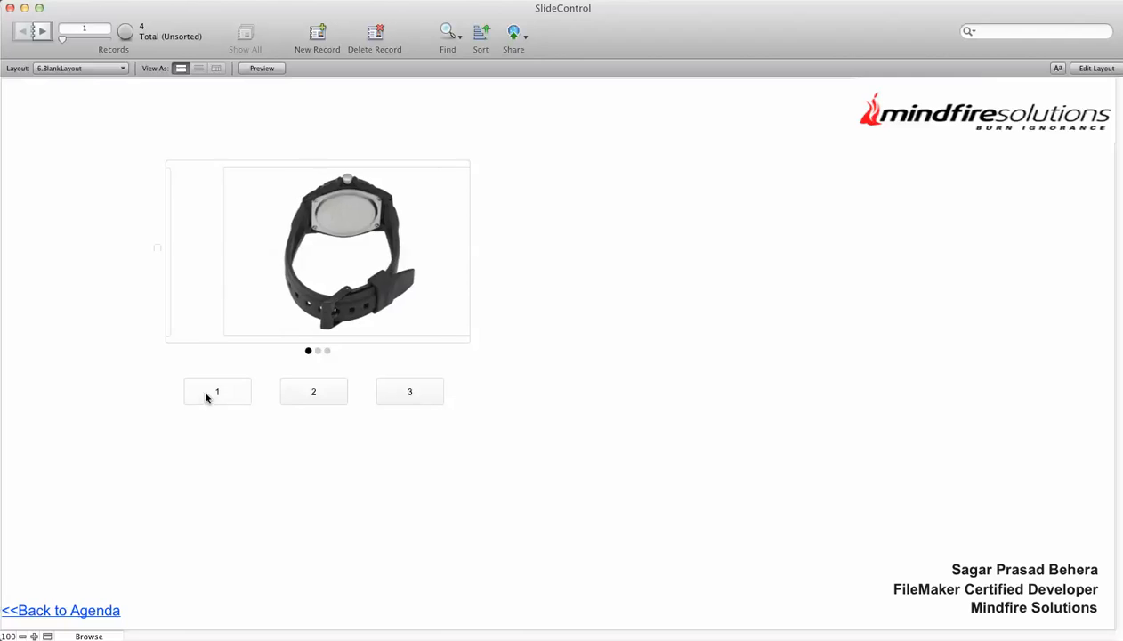
click(339, 399)
click(408, 396)
click(309, 394)
click(223, 394)
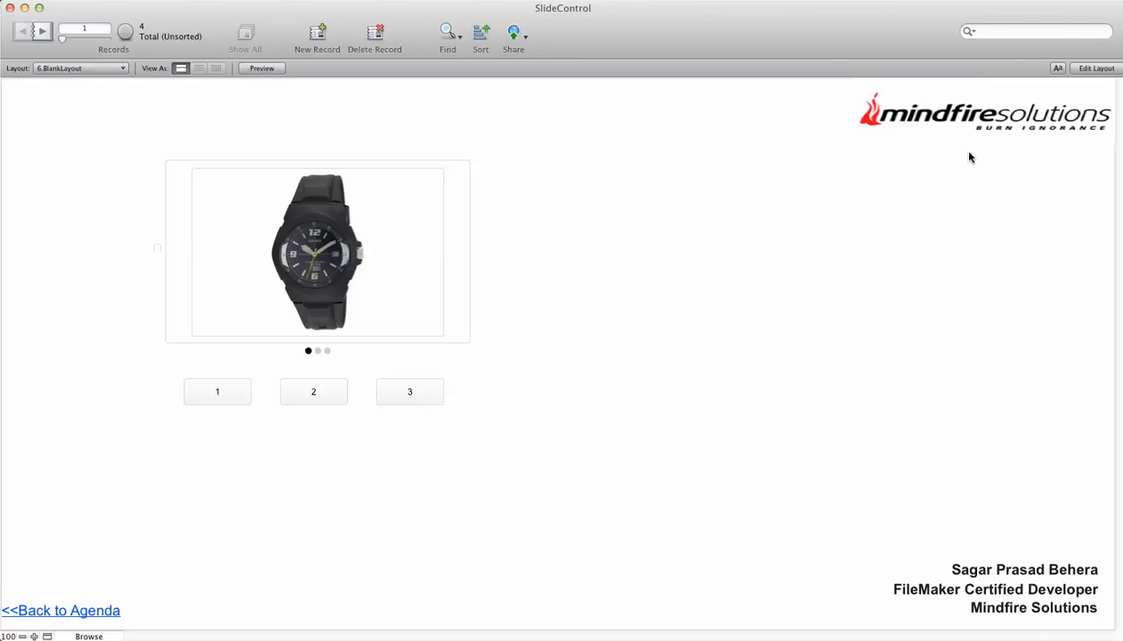
Review the Set Script Animation and Go to Object steps of the NavigateToPanel script, and close the script windows
key(super+shift+s)
double_click(283, 109)
key(Tab)
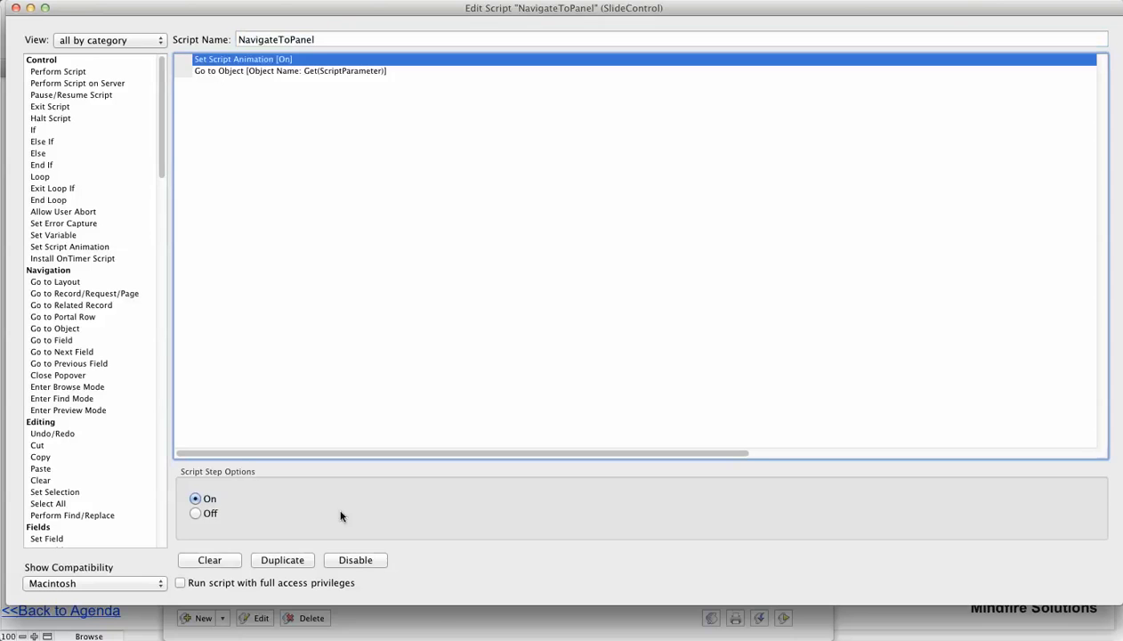
click(233, 73)
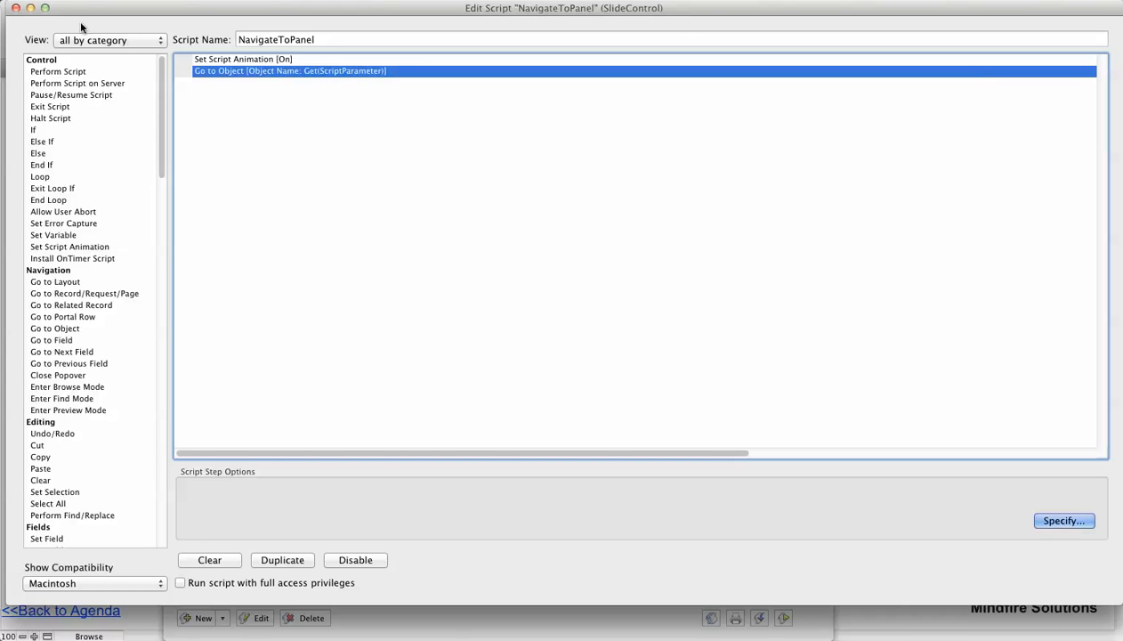
click(16, 9)
click(174, 12)
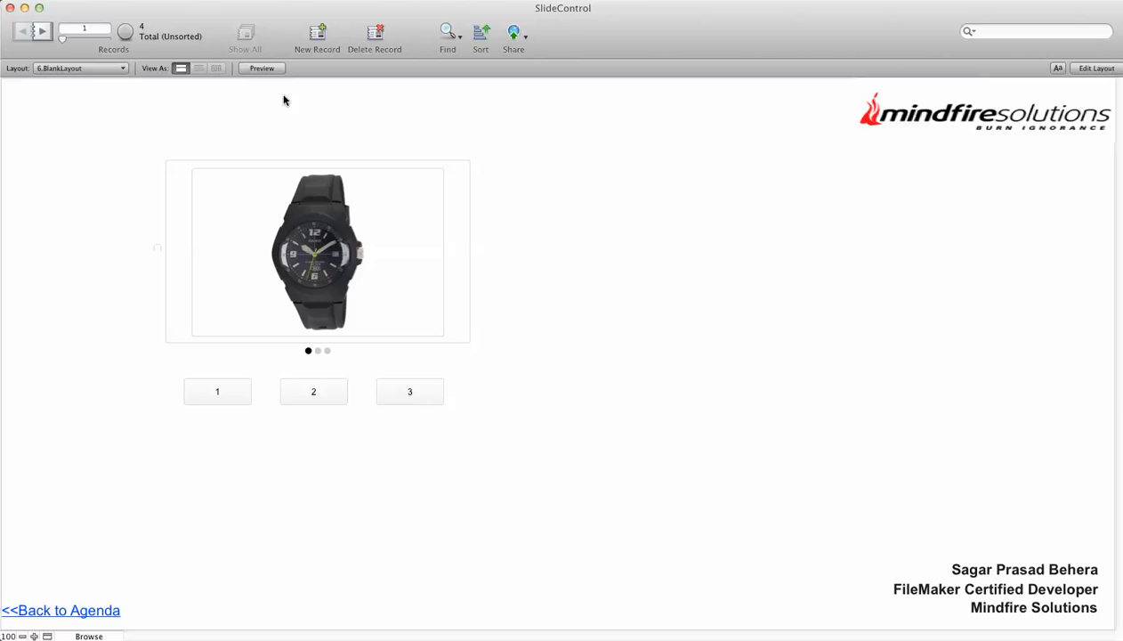
Check the object name of the slide control's first panel in layout editing, and return to browsing
click(1077, 68)
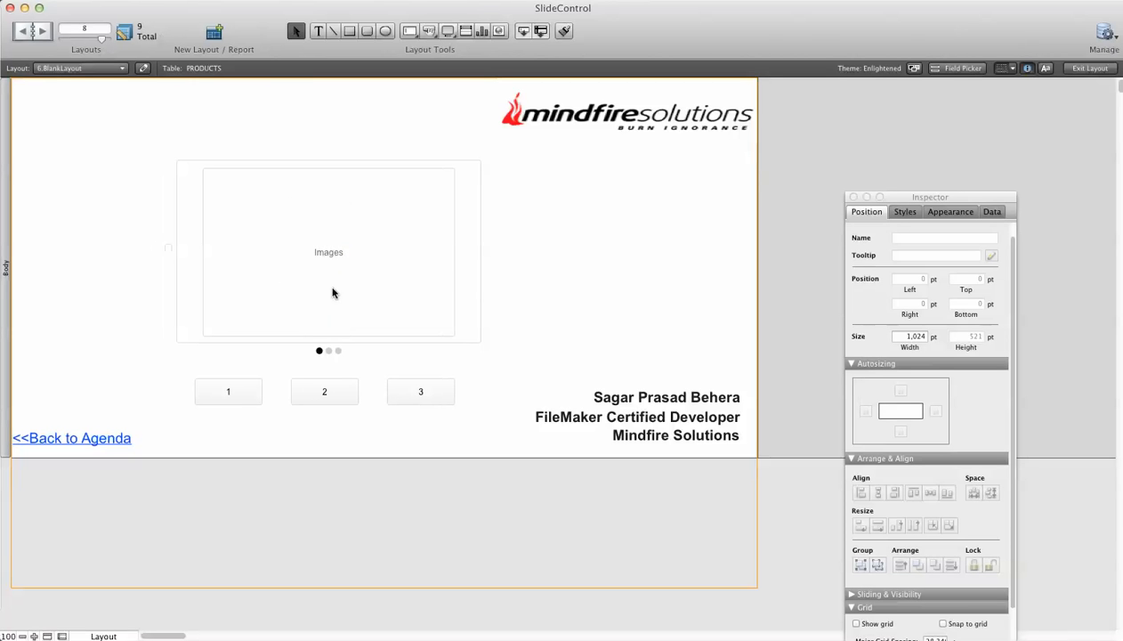
click(189, 287)
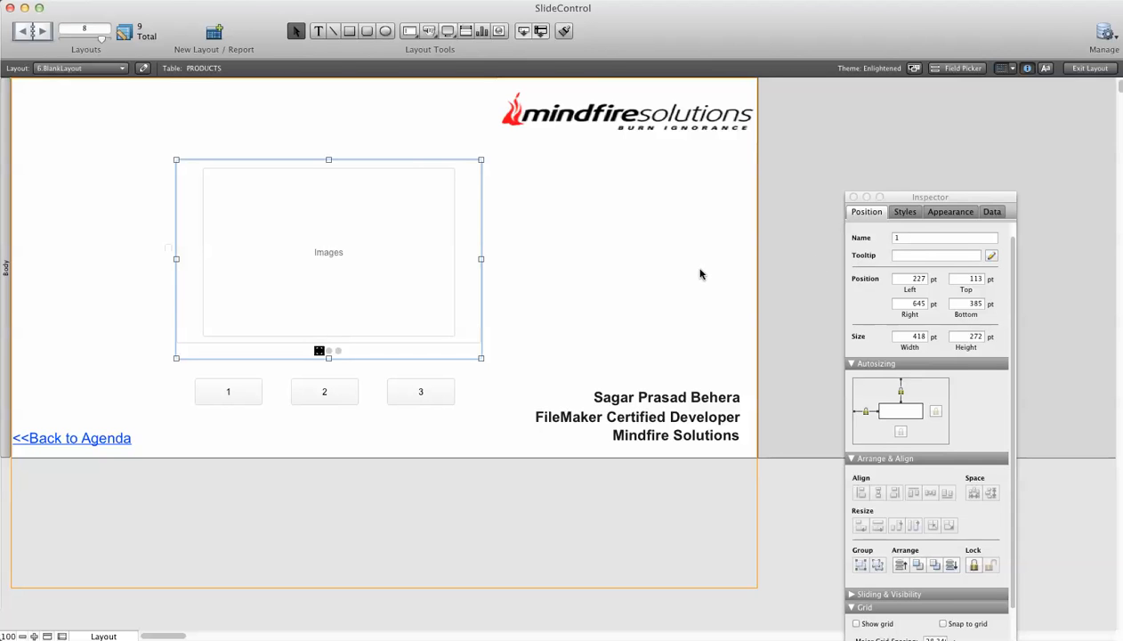
click(1085, 70)
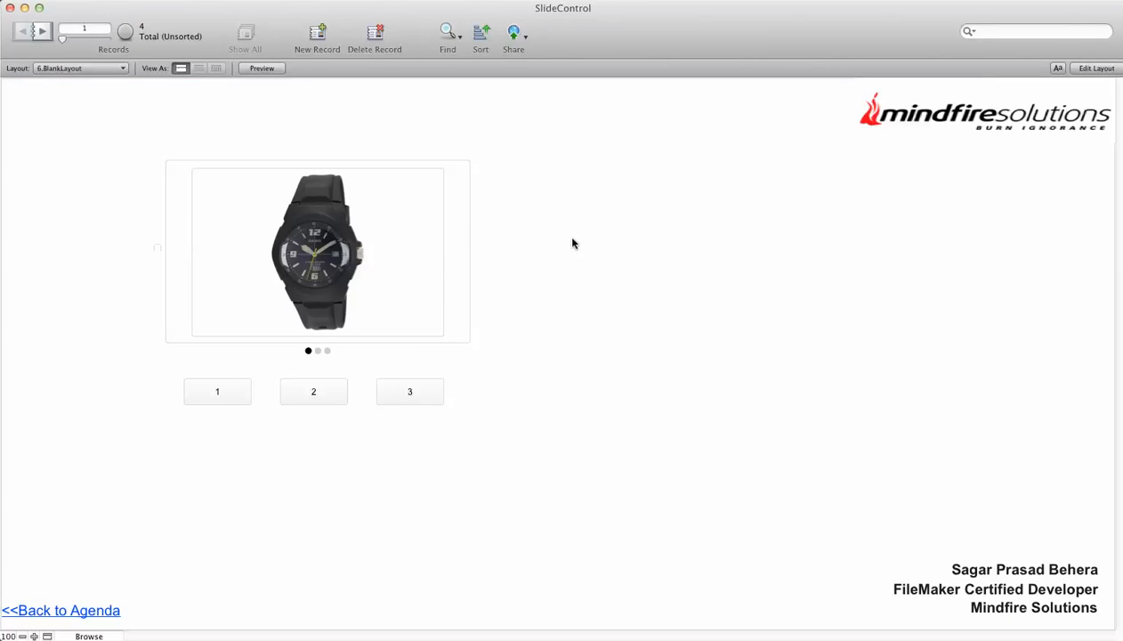
Disable the Set Script Animation step in the NavigateToPanel script, save the script and close the script windows
key(super+shift+s)
double_click(287, 108)
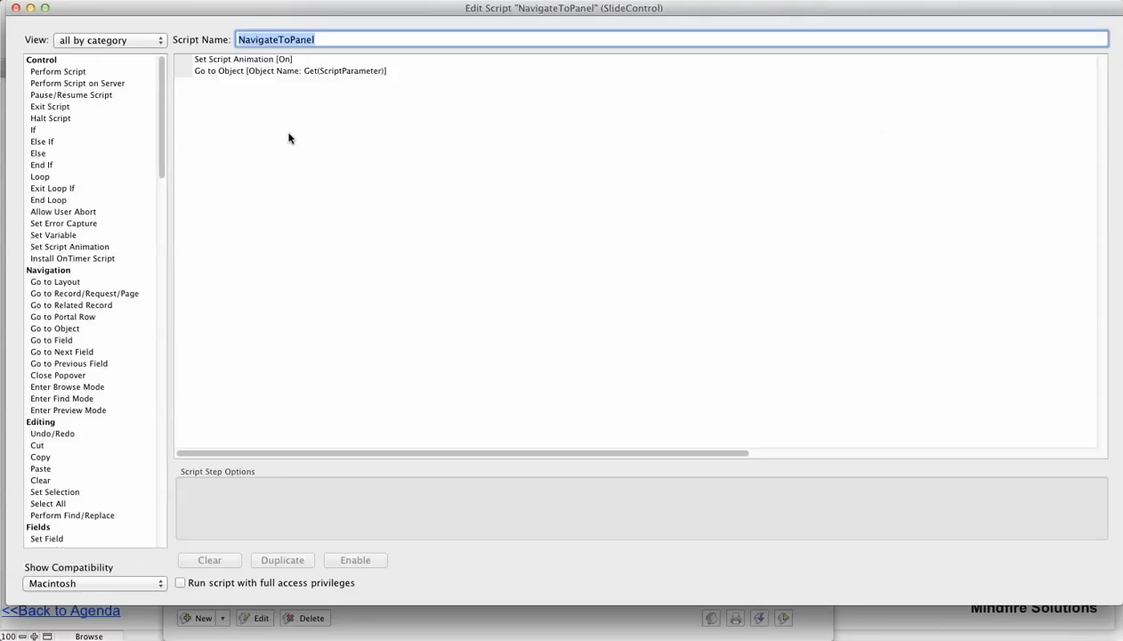
click(250, 62)
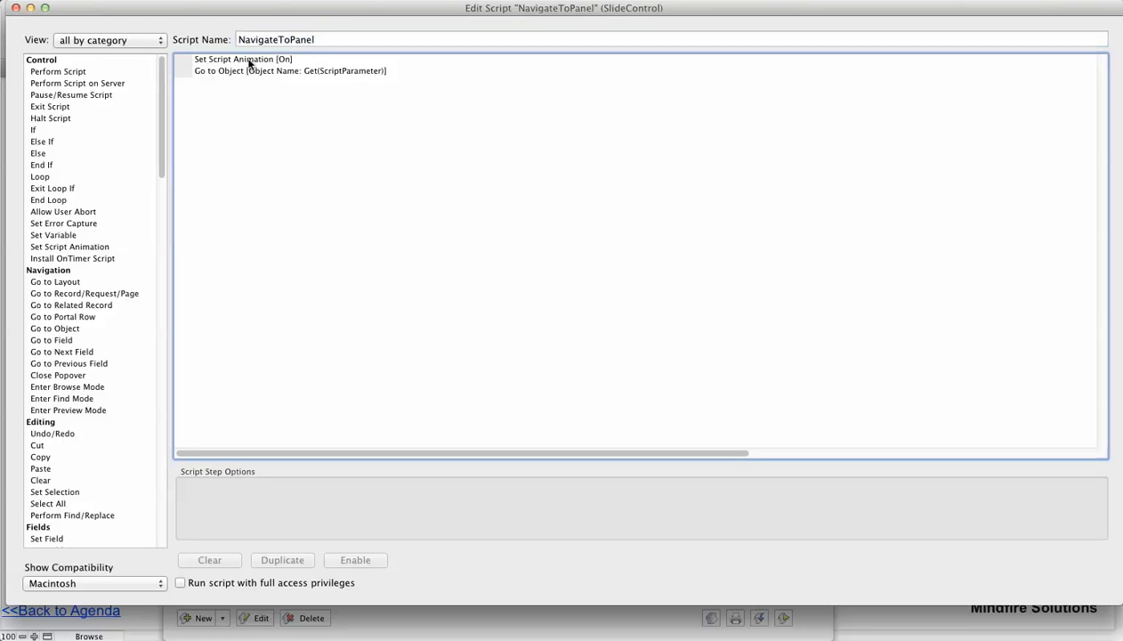
click(355, 560)
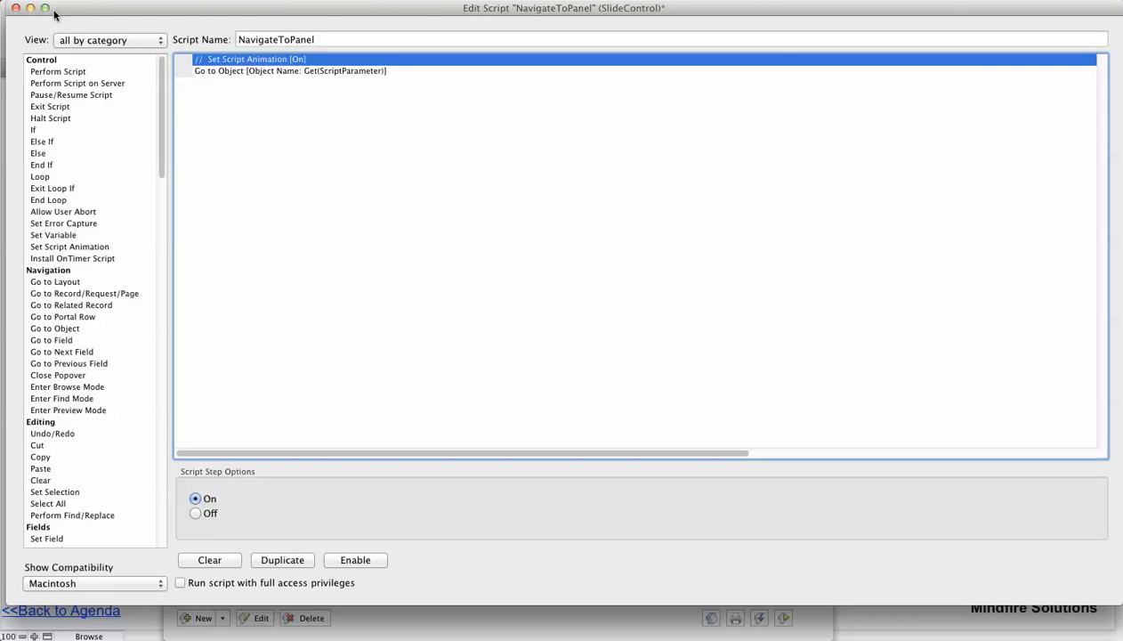
click(15, 8)
click(669, 223)
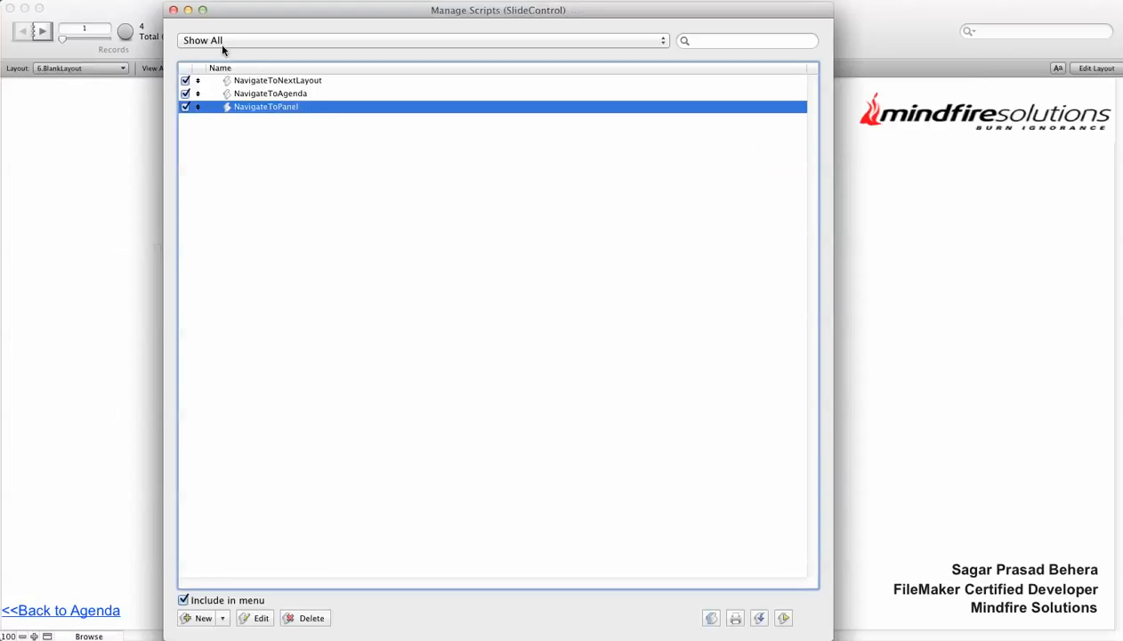
click(174, 9)
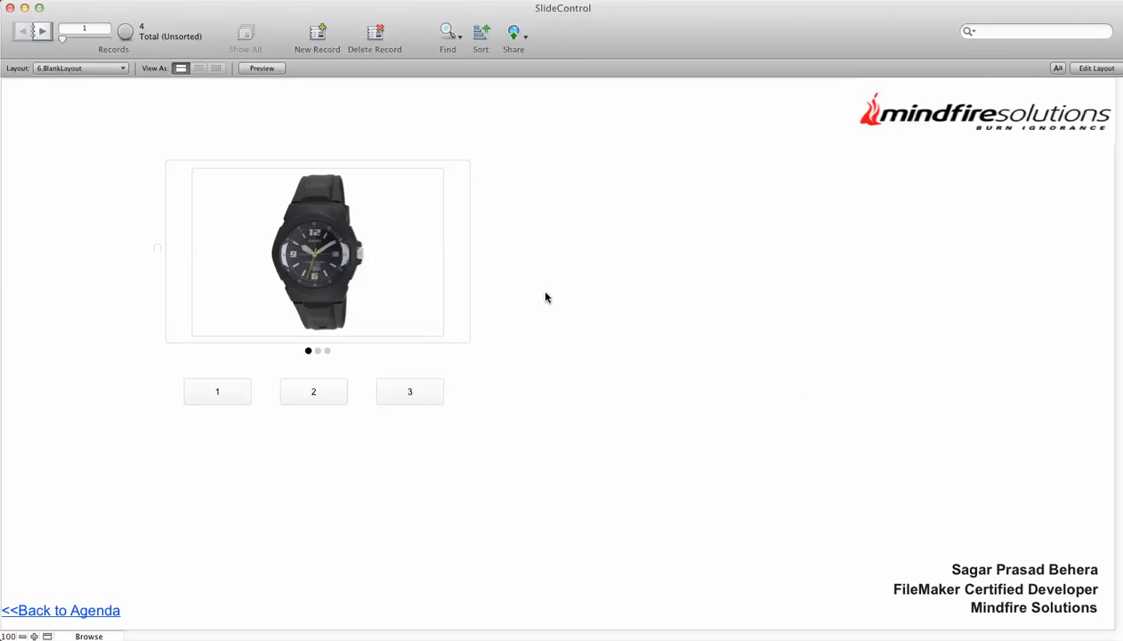
Go back and forth through the product images with buttons 1, 2 and 3 to check navigation without script animation
click(313, 382)
click(380, 398)
click(306, 396)
click(221, 392)
click(324, 401)
click(410, 390)
click(311, 391)
click(224, 394)
click(306, 393)
click(391, 400)
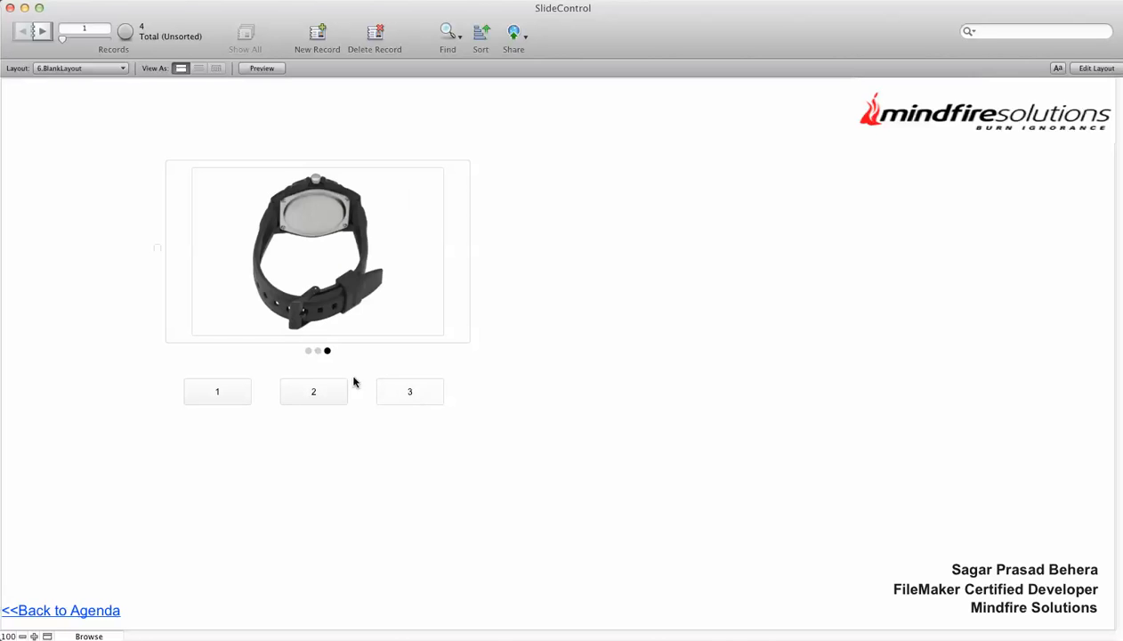
Switch between the product images with the navigation dots to compare them with the custom buttons
click(317, 353)
click(309, 352)
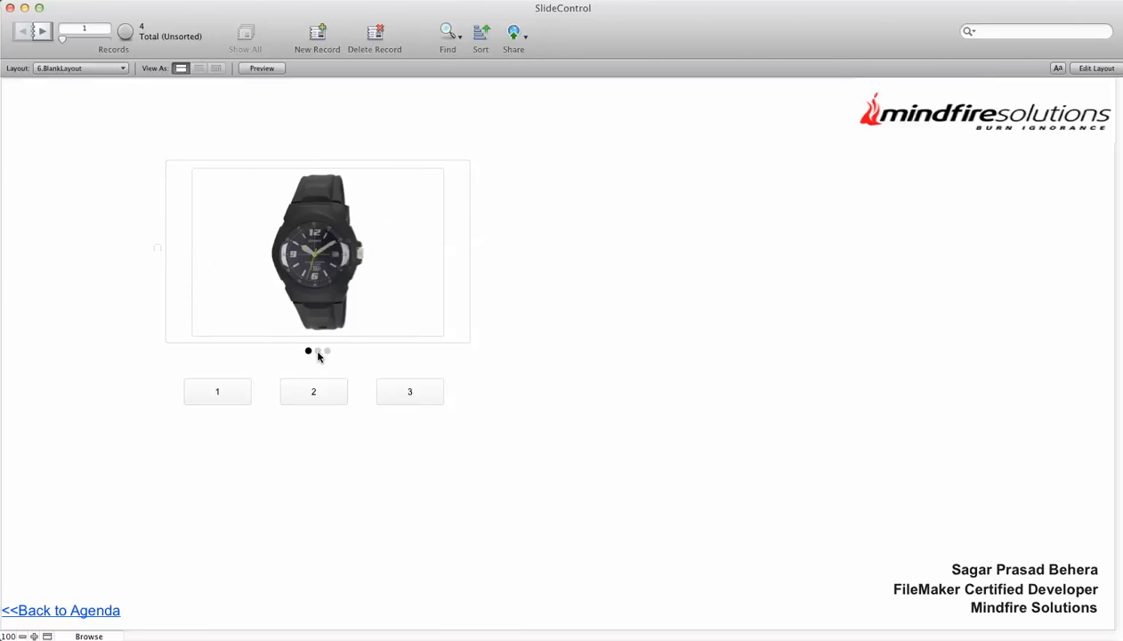
click(324, 352)
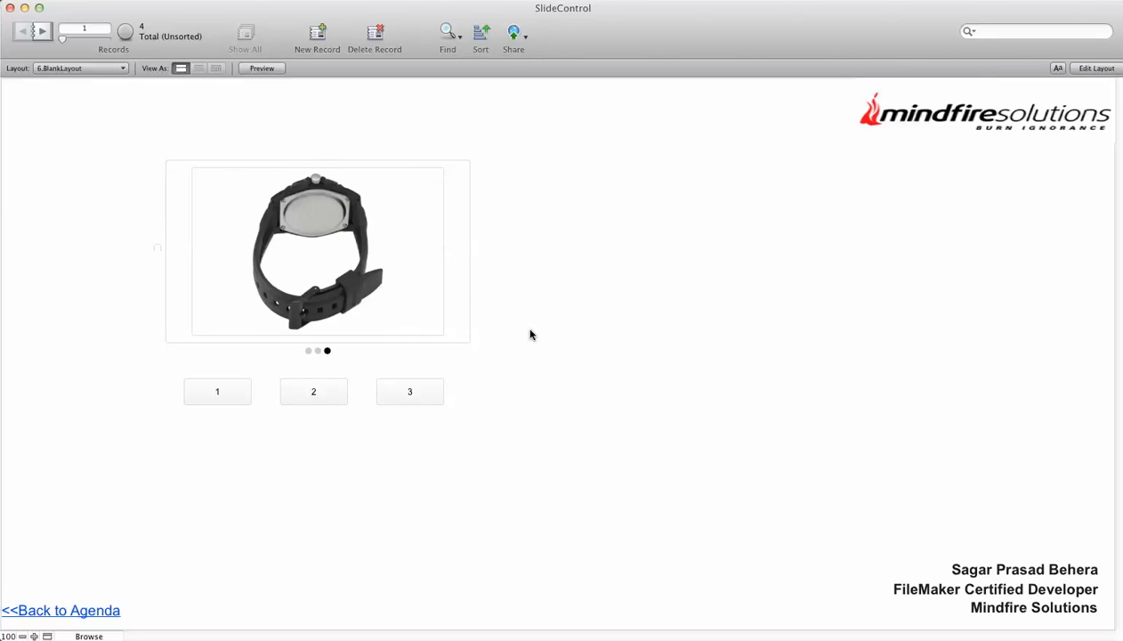
Enable the Set Script Animation step in the NavigateToPanel script again, save the script and close the script windows
key(super+shift+s)
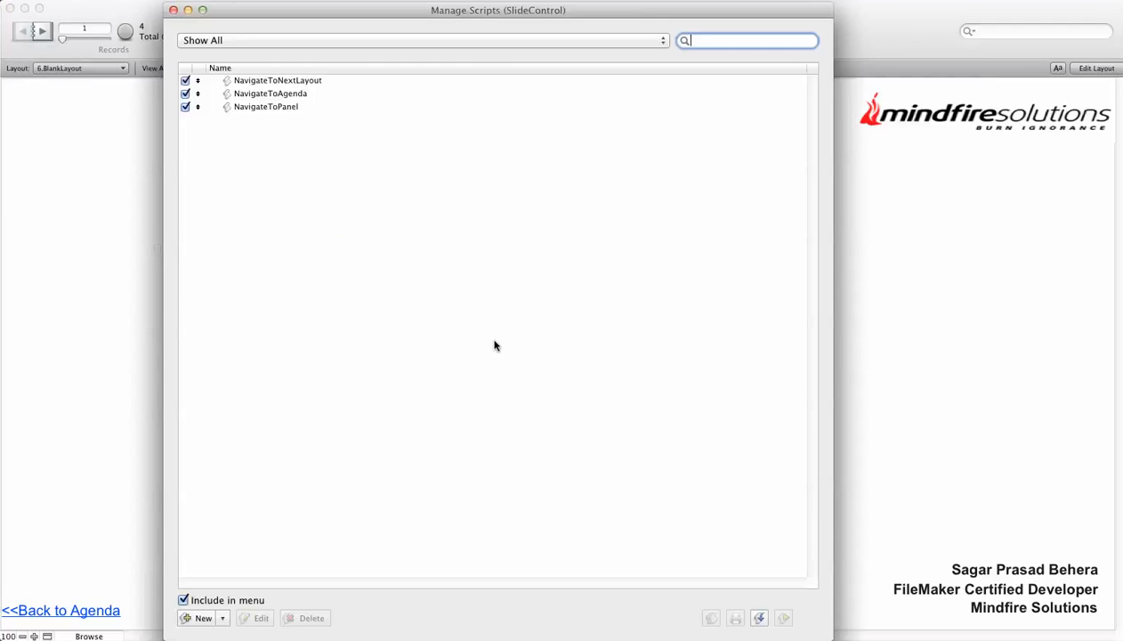
double_click(276, 108)
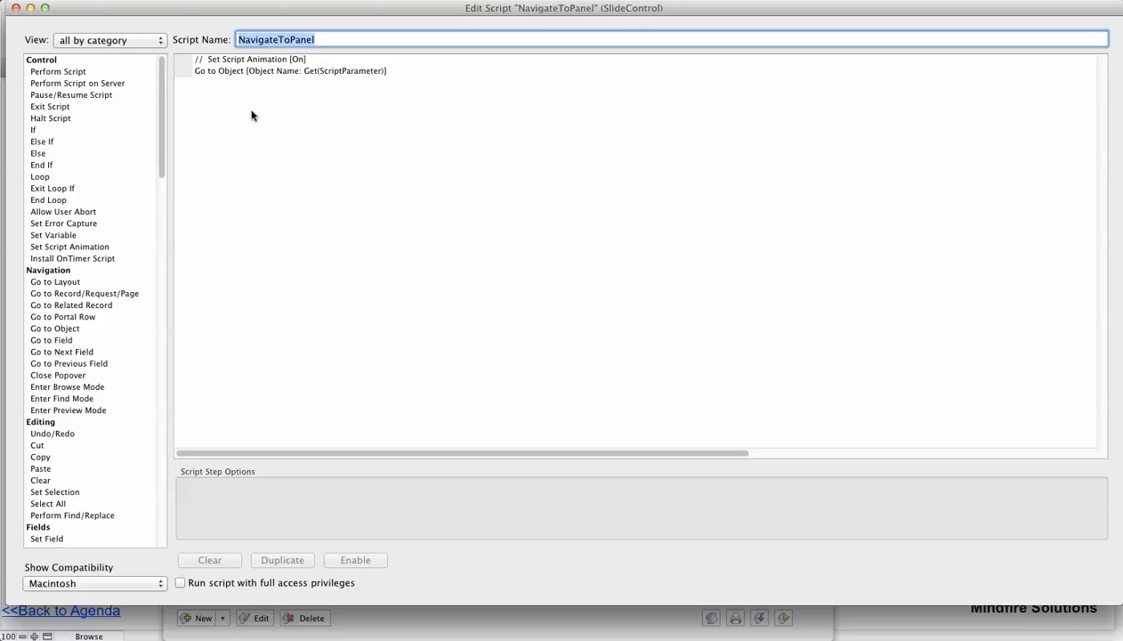
click(260, 63)
click(354, 558)
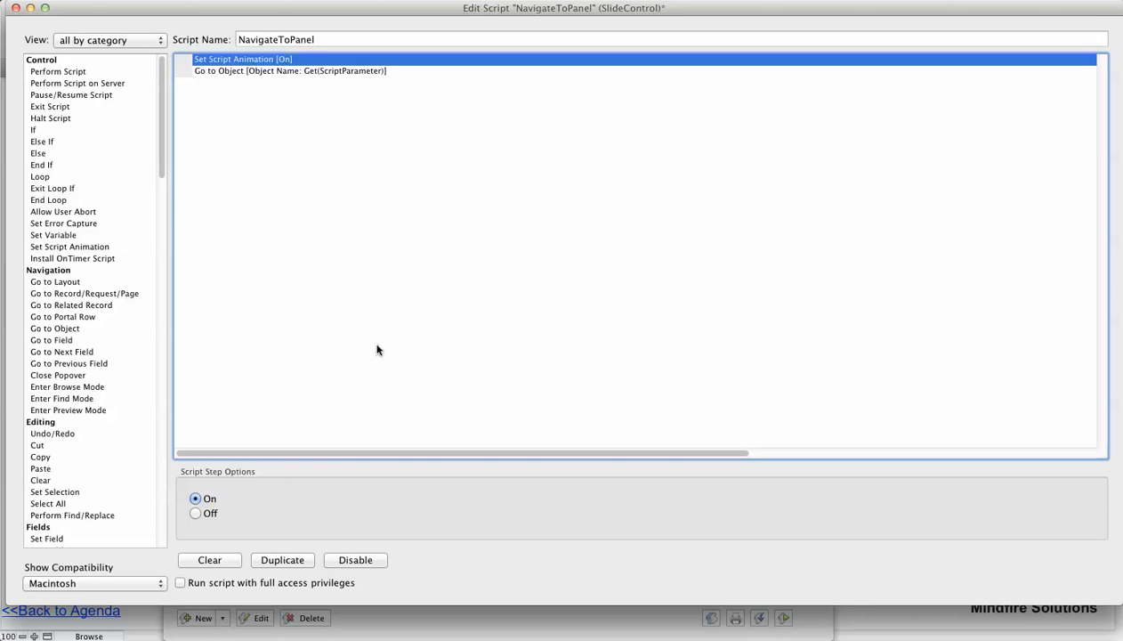
click(15, 9)
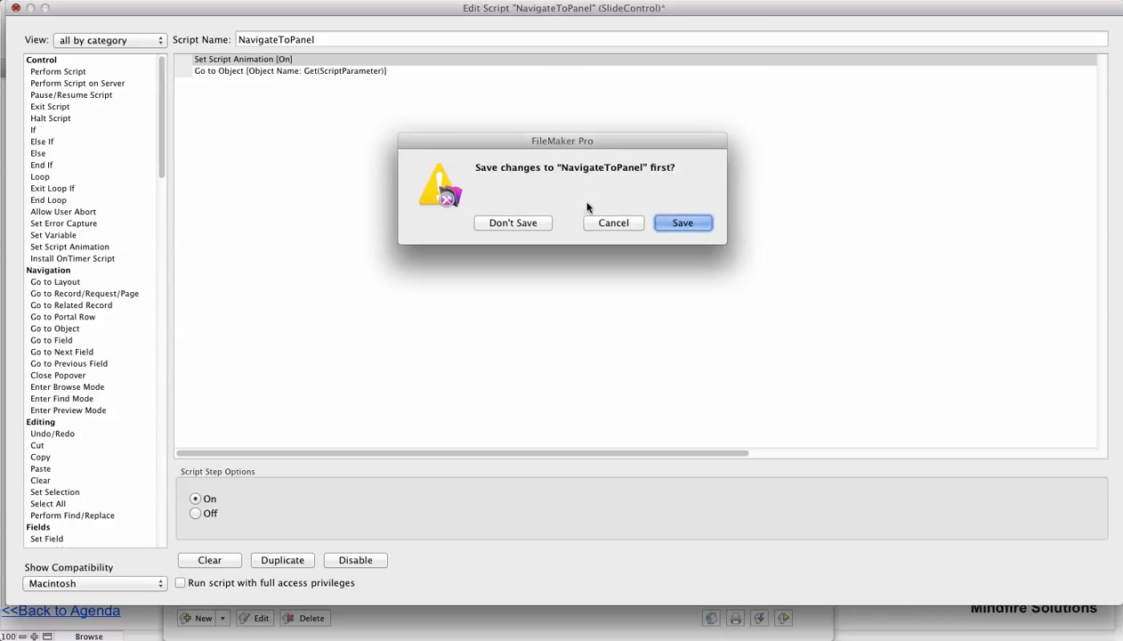
click(678, 223)
click(173, 10)
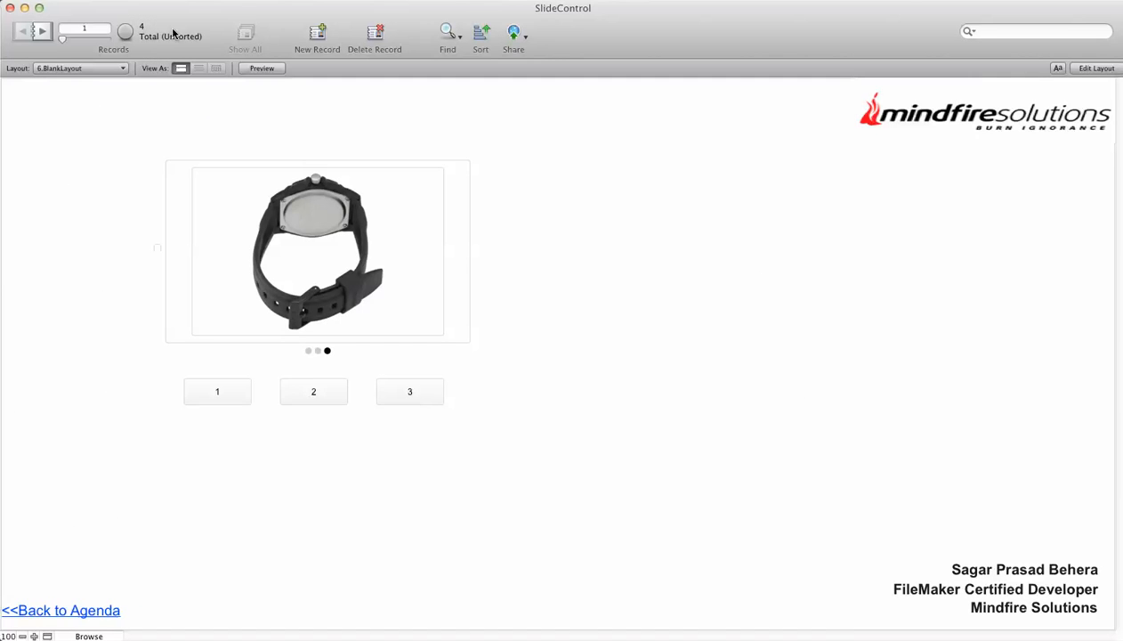
Retest buttons 1, 2 and 3 by cycling through the product images with script animation enabled
click(302, 398)
click(397, 399)
click(320, 396)
click(239, 395)
click(301, 398)
click(409, 395)
click(288, 393)
click(228, 393)
click(327, 400)
click(399, 395)
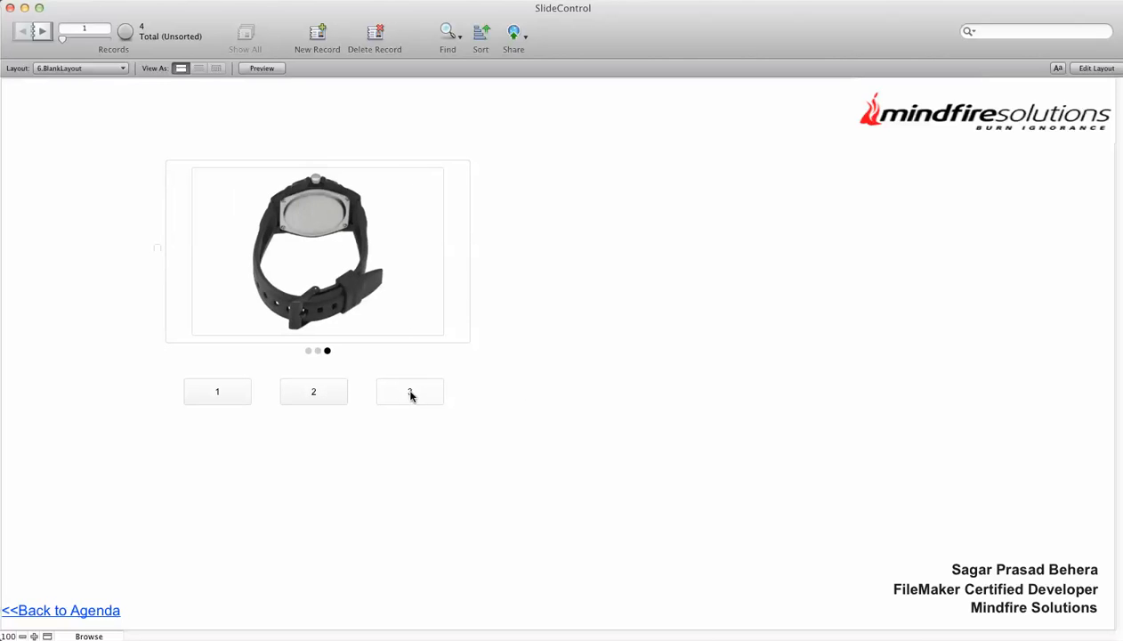
click(242, 402)
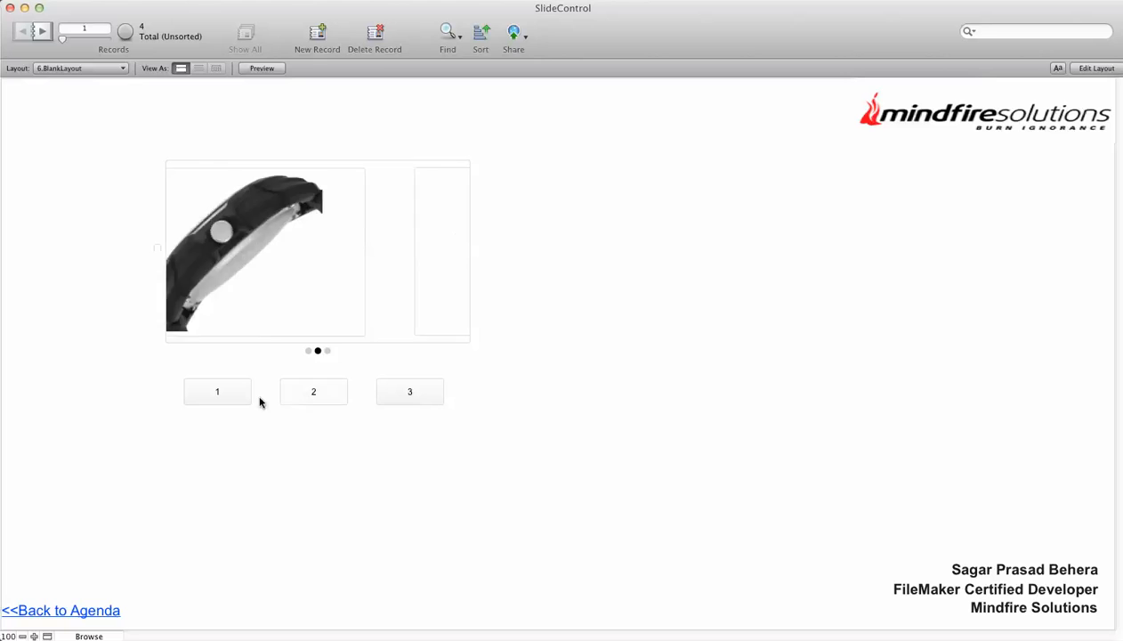
Return to the agenda and open the topic on how Slide Control is different from Tab Control
click(89, 610)
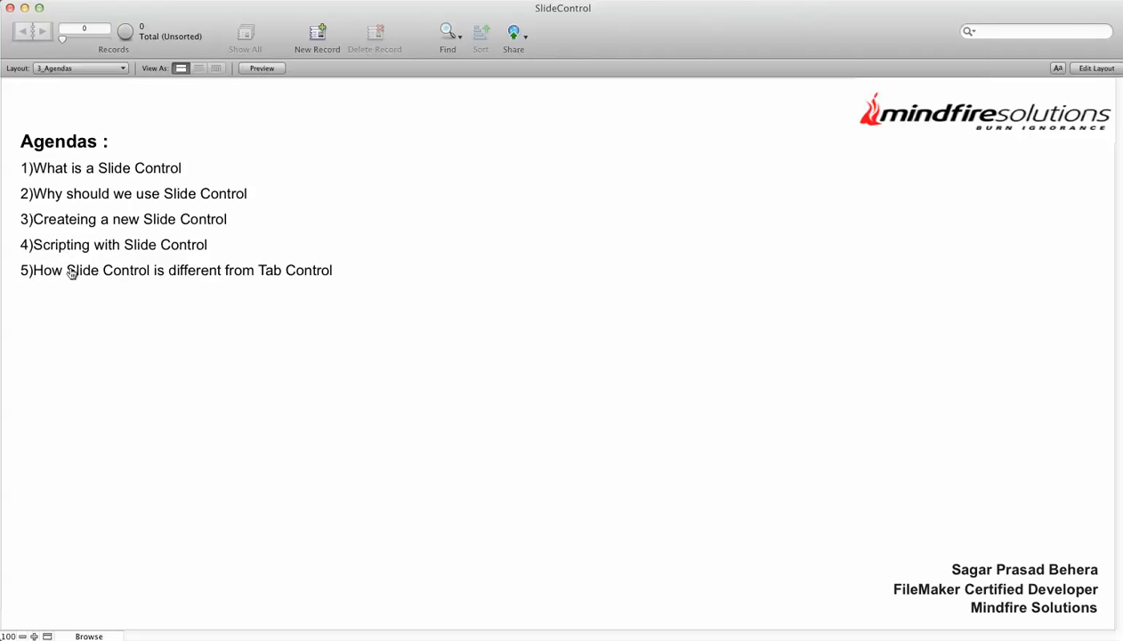
click(240, 271)
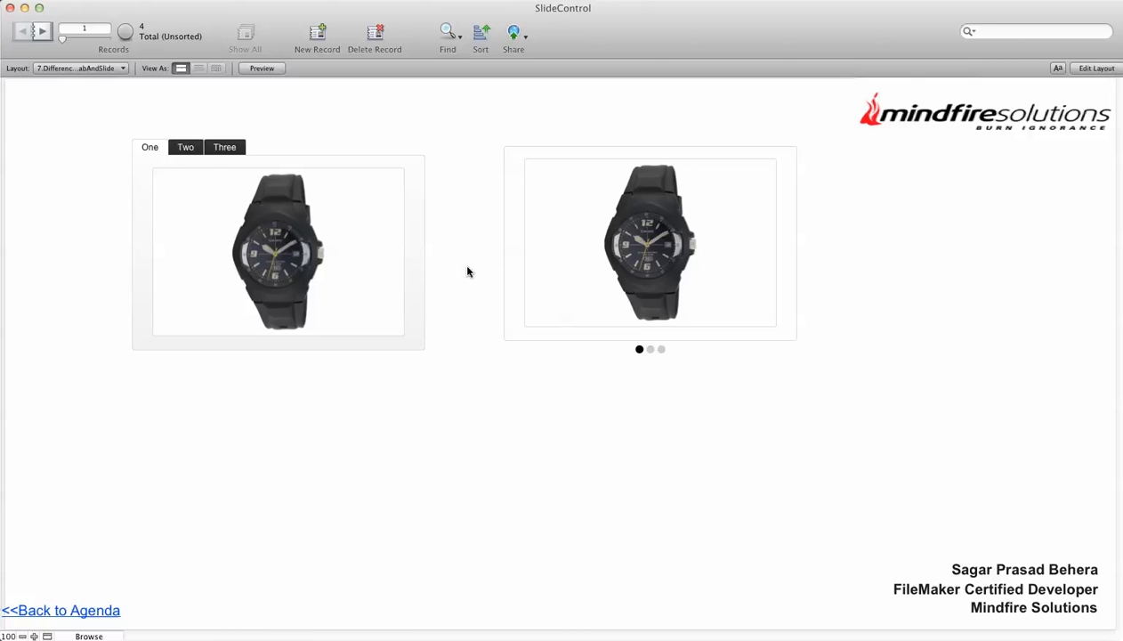
Switch through tabs Two, Three and One of the tab control to view each product image
click(199, 149)
click(219, 150)
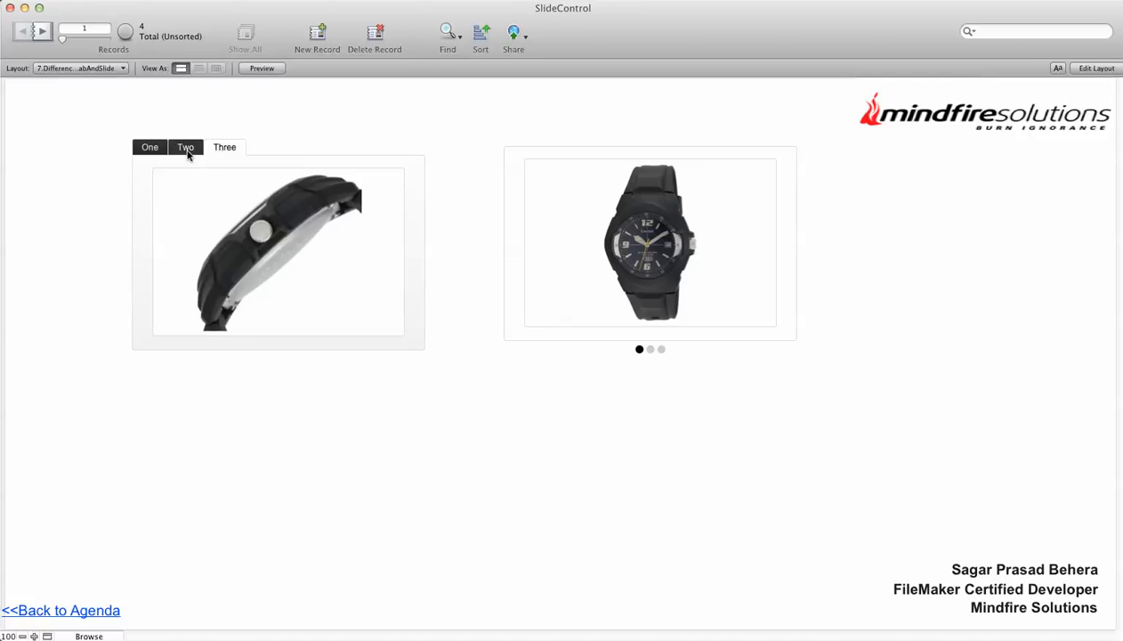
click(187, 150)
click(152, 149)
Move through the slide control's three panels and back to the first with the navigation dots
click(651, 349)
click(662, 349)
click(651, 349)
click(639, 348)
Compare how the tab control changes tabs with how the slide control changes panels by operating both in turn
click(190, 146)
click(150, 149)
click(192, 150)
click(224, 147)
click(651, 350)
click(661, 349)
click(639, 349)
Cycle through the tab control's tabs again, ending on tab One
click(182, 148)
click(146, 147)
click(194, 148)
click(221, 151)
click(184, 147)
click(152, 149)
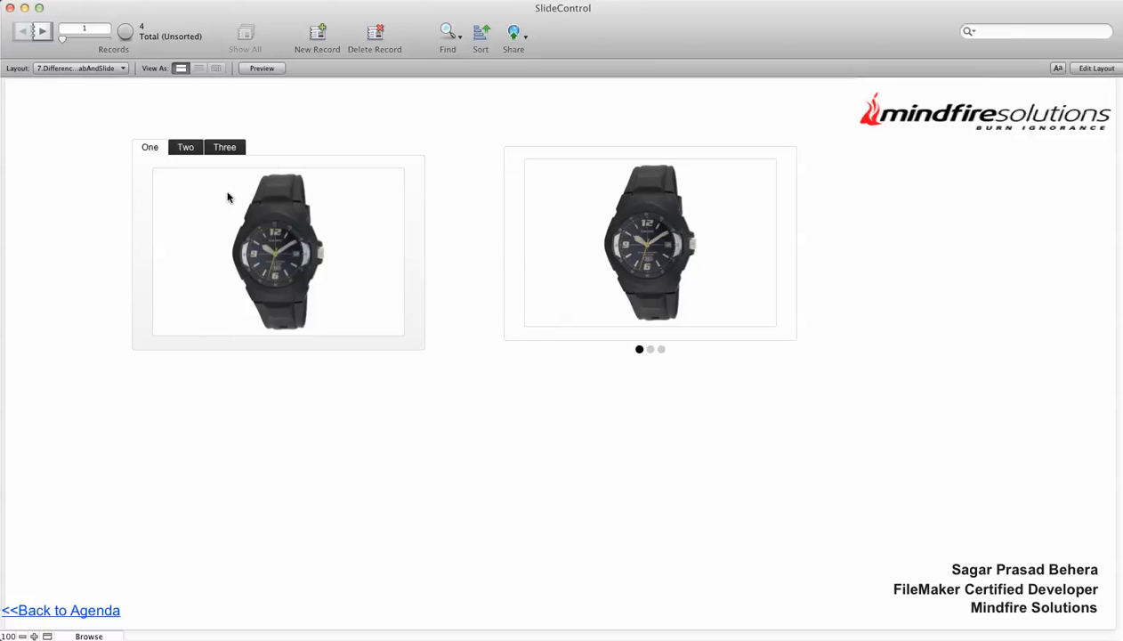
Go forward and backward through all slide panels twice with the dots, ending on the first panel
click(652, 350)
click(662, 350)
click(652, 350)
click(642, 349)
click(651, 350)
click(661, 350)
click(650, 351)
click(639, 350)
In Layout mode, place the tab control and slide control side by side without overlap and hide the slide control's navigation dots
click(1097, 69)
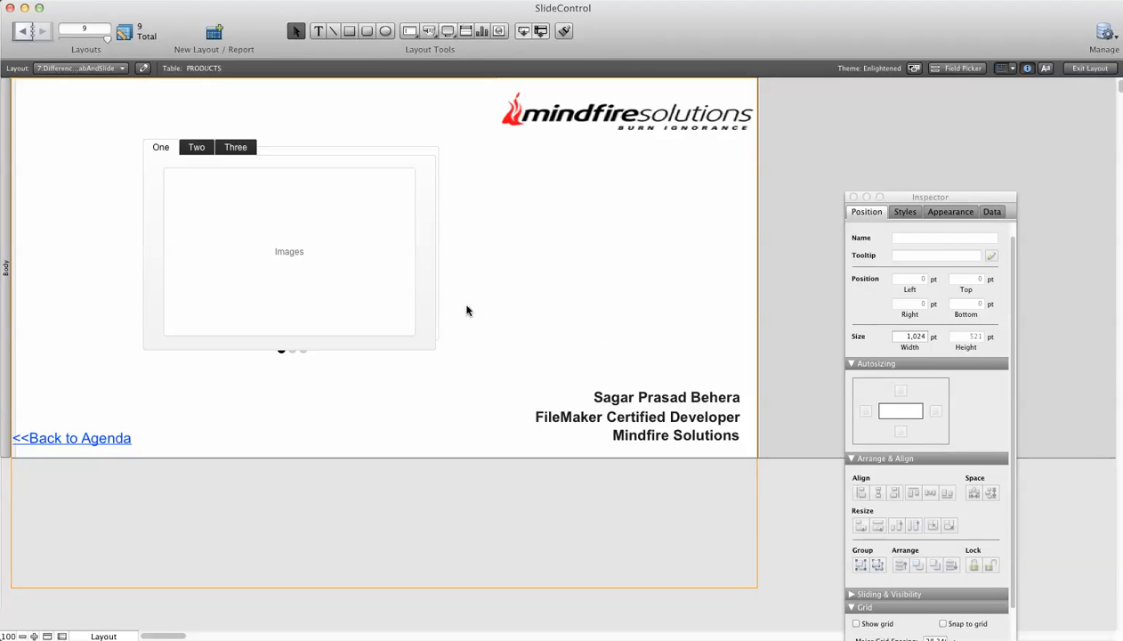
drag(356, 163, 621, 193)
double_click(654, 310)
click(686, 233)
click(672, 160)
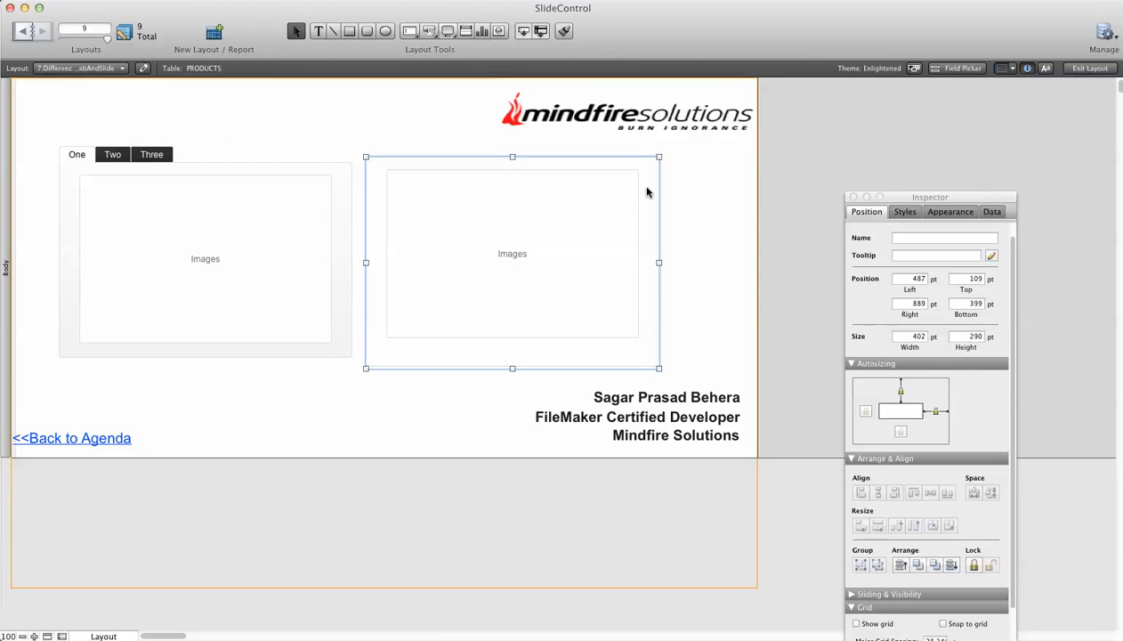
Exit Layout mode saving the layout changes, and go back to the agenda
click(1089, 67)
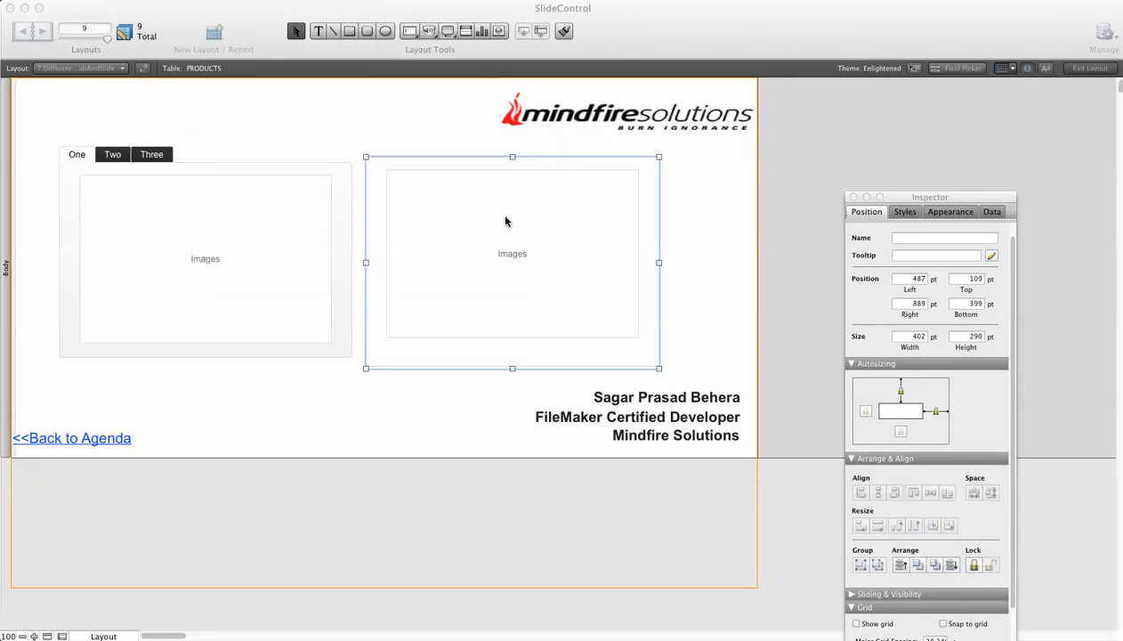
click(496, 219)
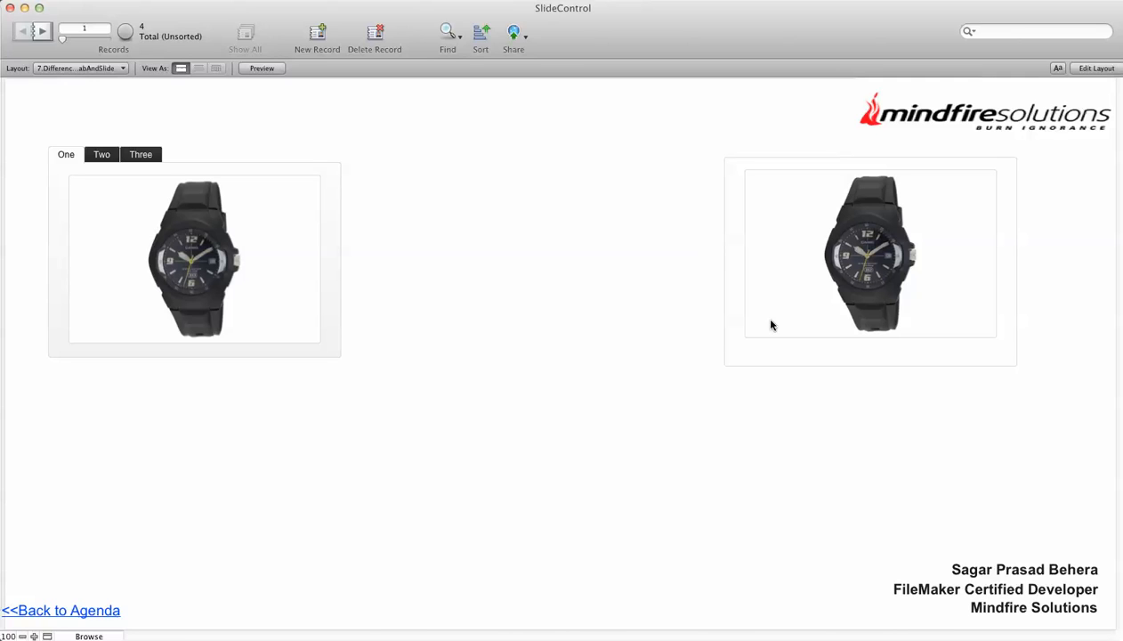
click(57, 611)
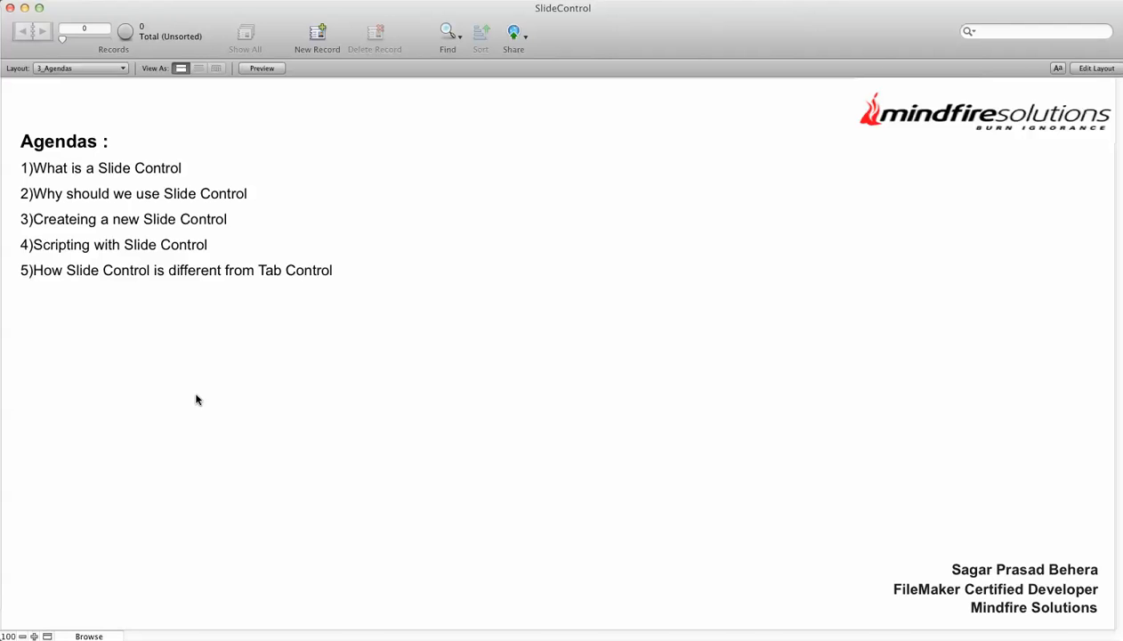